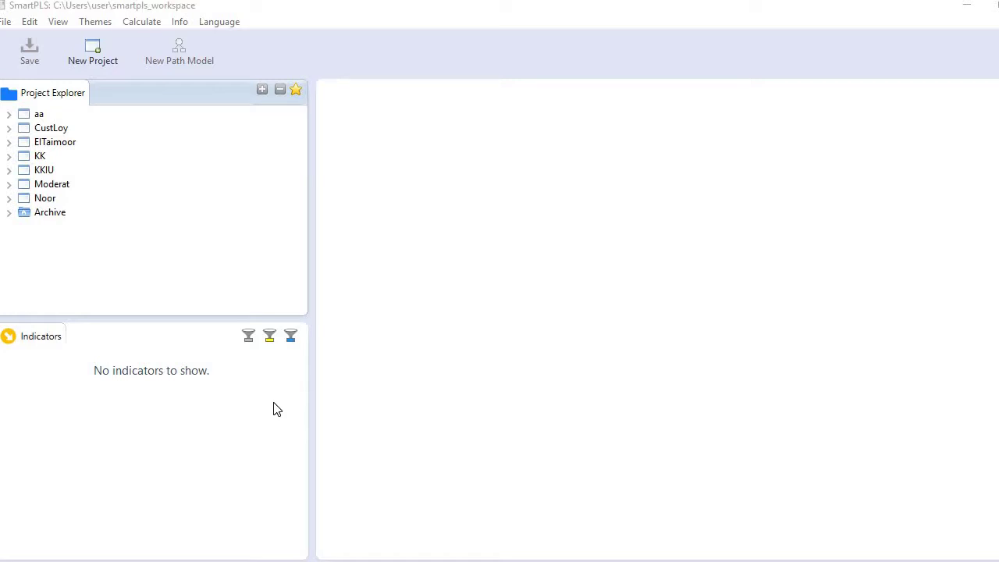
# Re-save the data sheet over Data Excel sheetSep19 .csv, keeping the CSV (Comma delimited) format.
pyautogui.hotkey('alt', 'Tab')
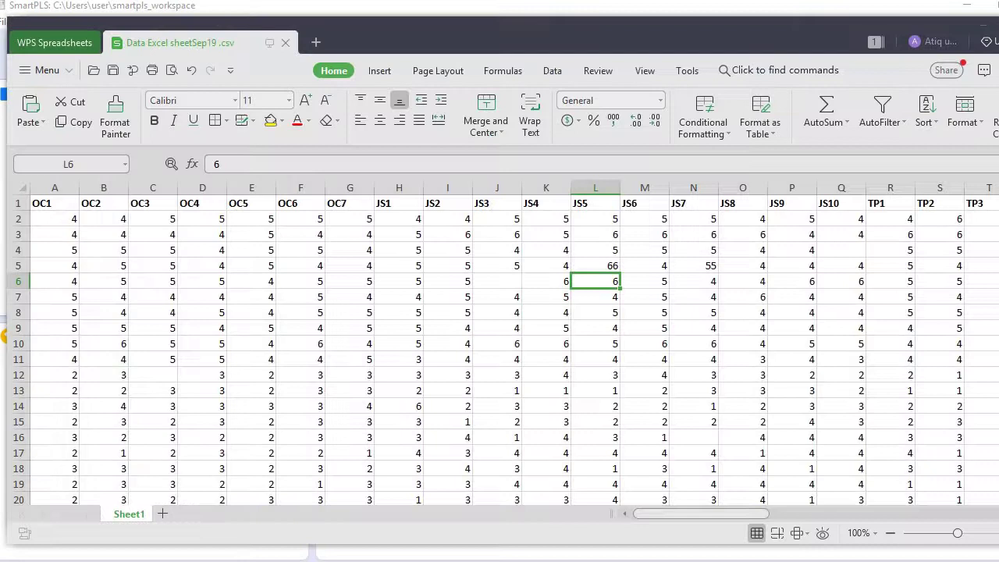
pyautogui.click(279, 284)
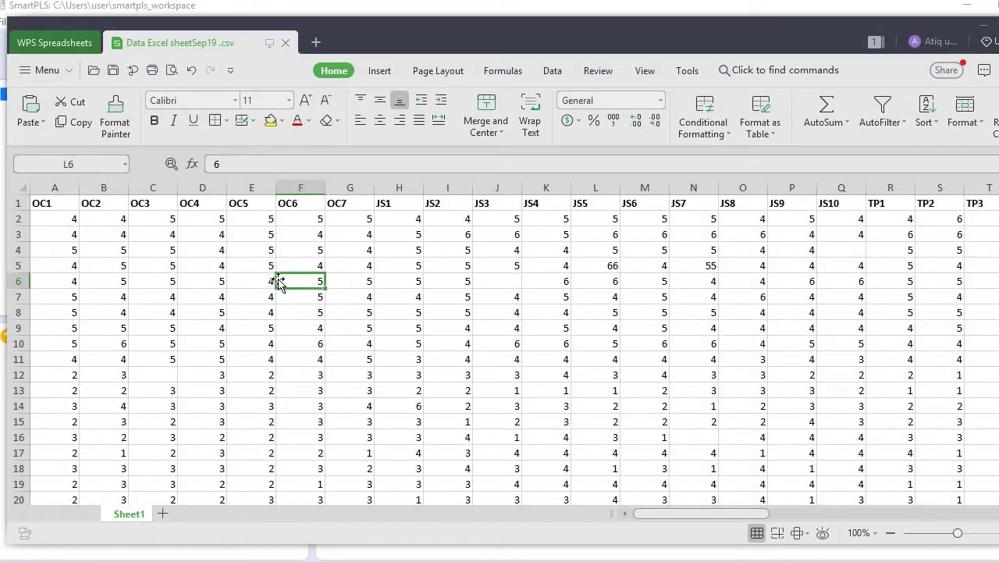
pyautogui.click(48, 75)
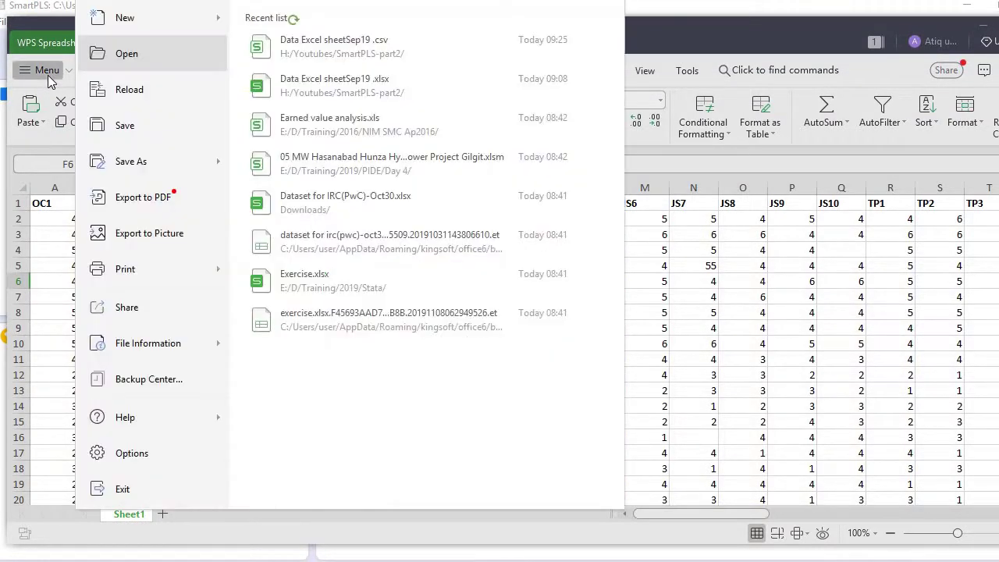
pyautogui.click(128, 164)
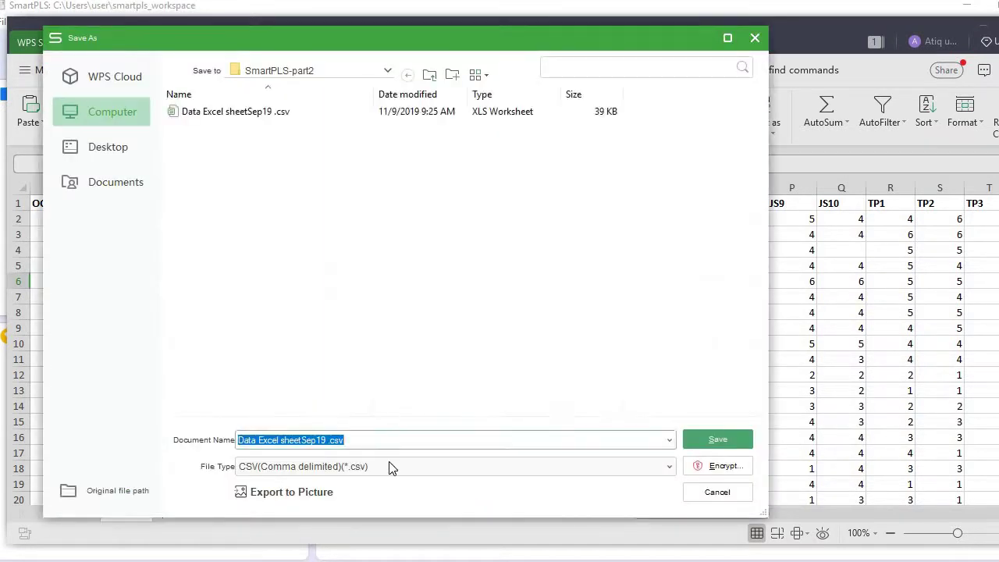
pyautogui.click(391, 468)
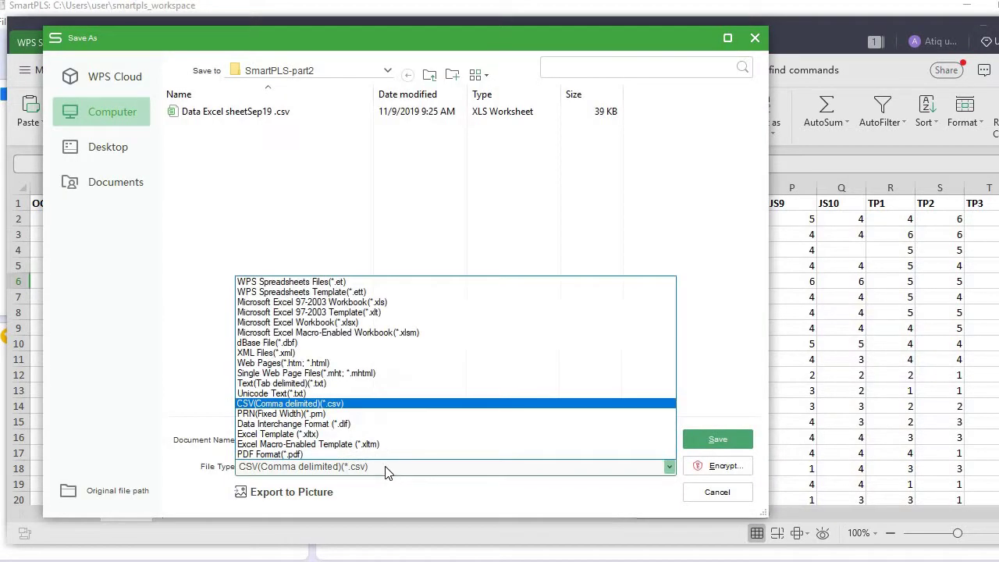
pyautogui.click(360, 414)
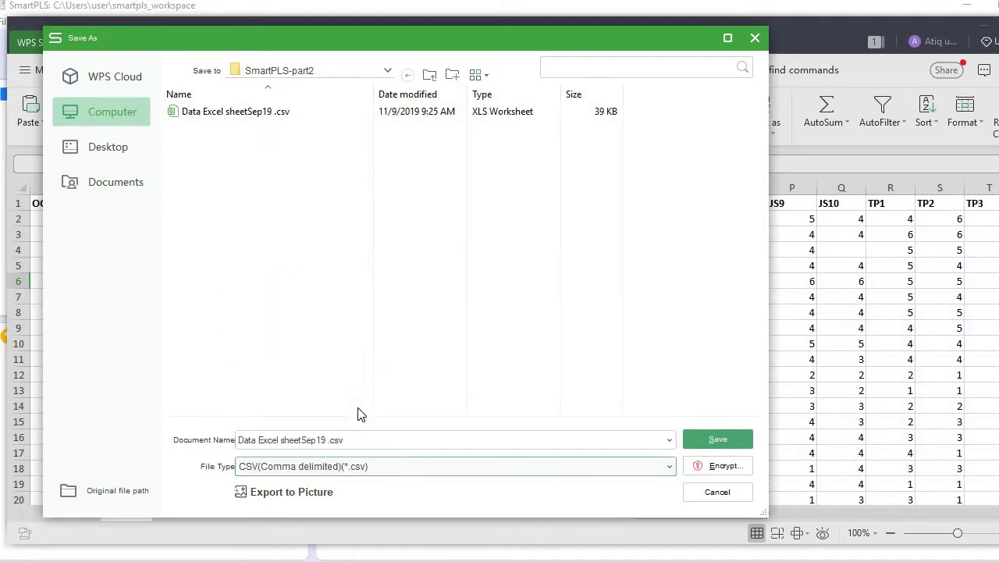
pyautogui.click(725, 443)
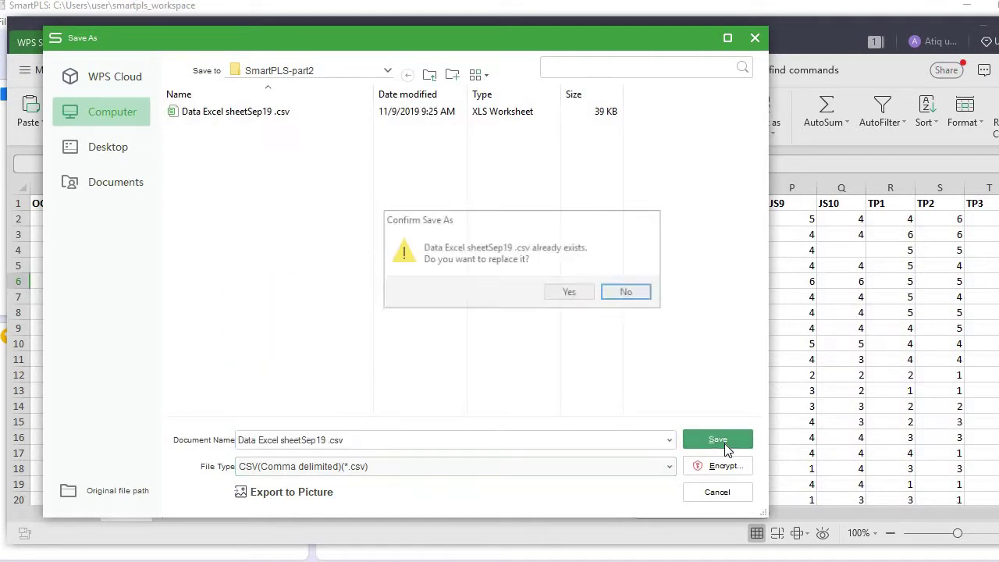
pyautogui.click(569, 293)
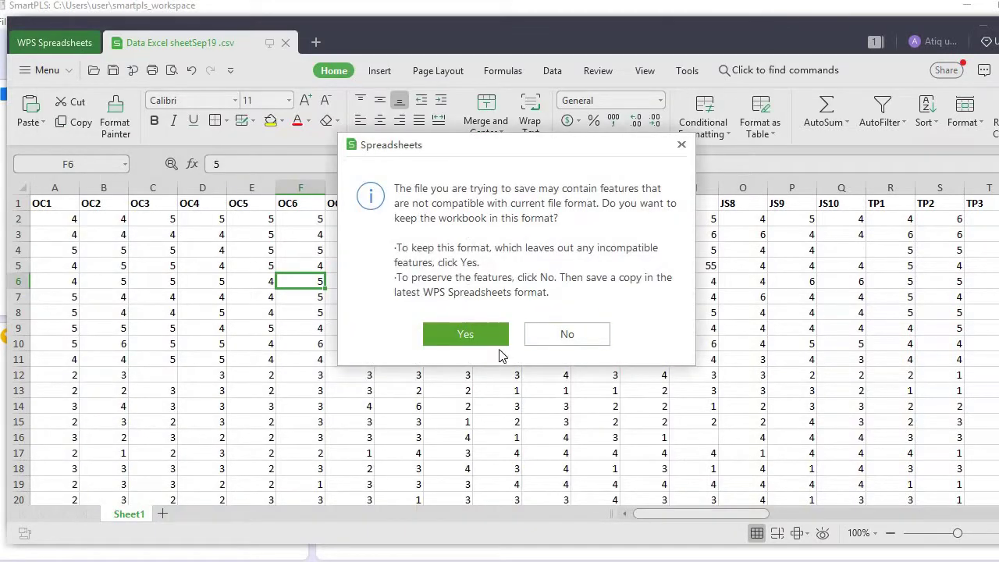
pyautogui.click(485, 341)
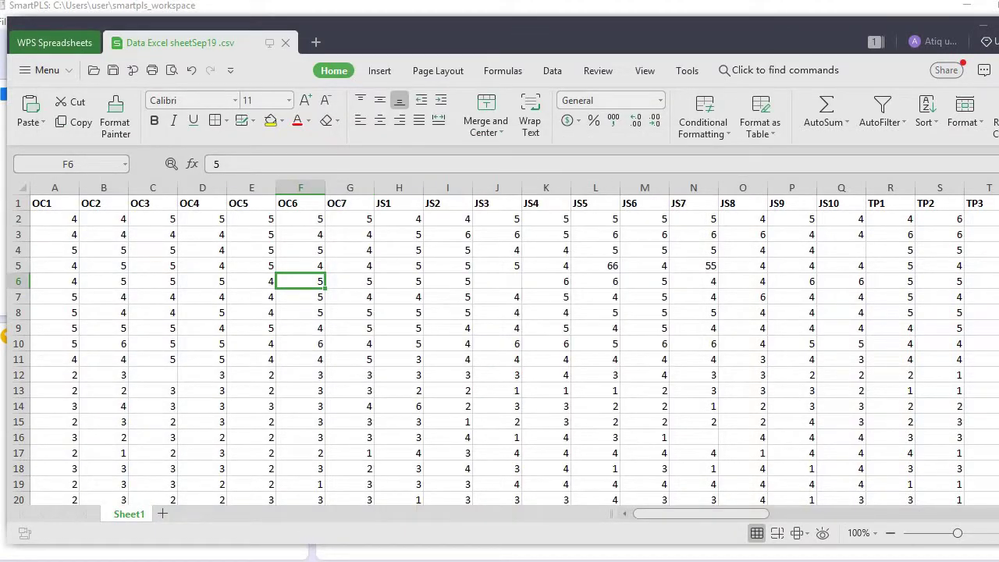
# Create a SmartPLS project named JS and select its import-data entry.
pyautogui.hotkey('alt', 'Tab')
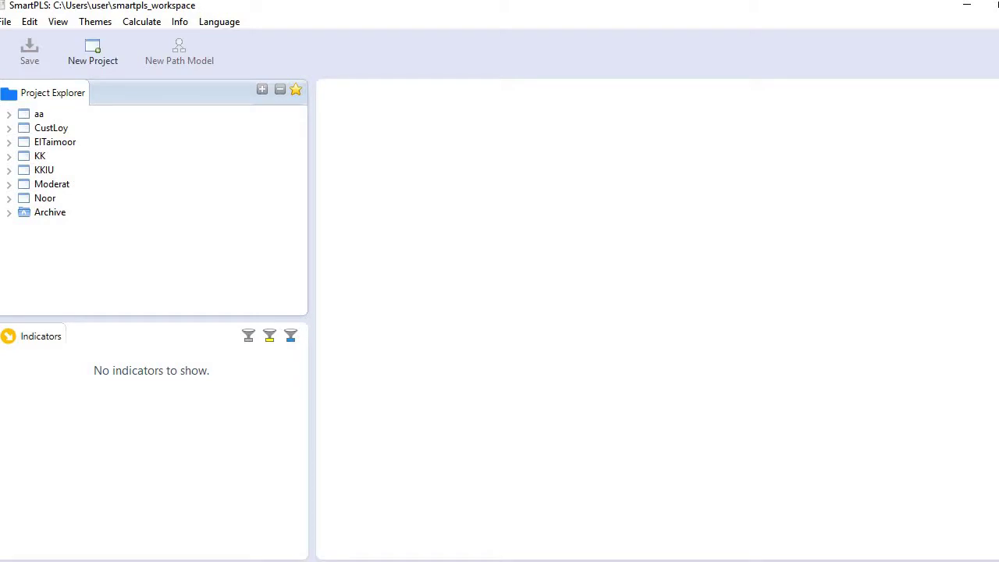
pyautogui.click(7, 22)
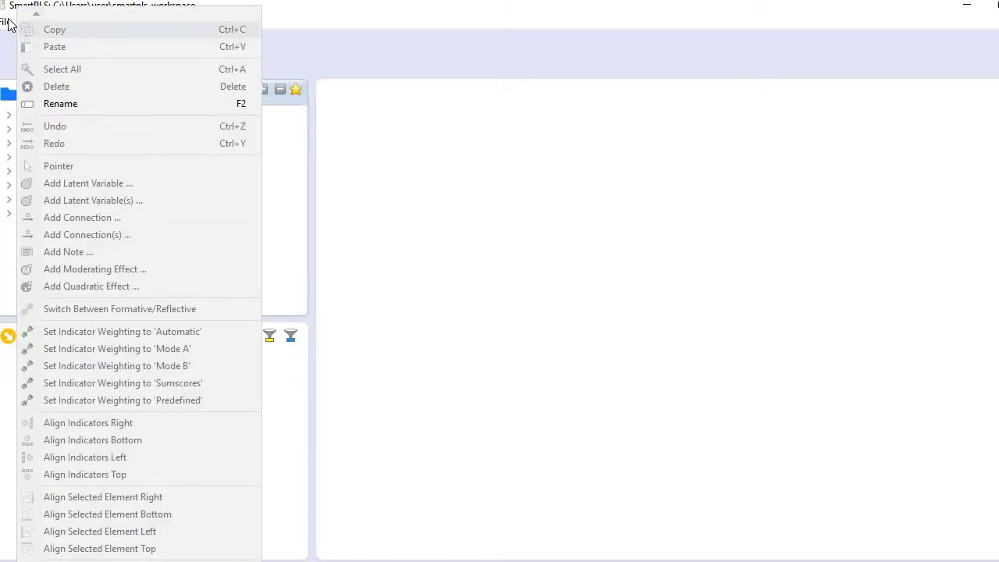
pyautogui.click(23, 39)
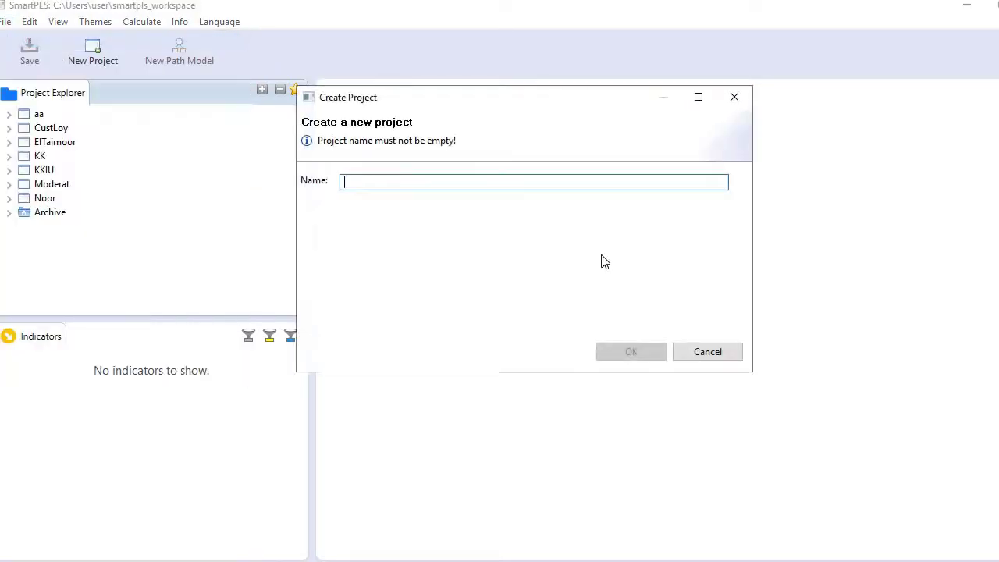
pyautogui.write('J')
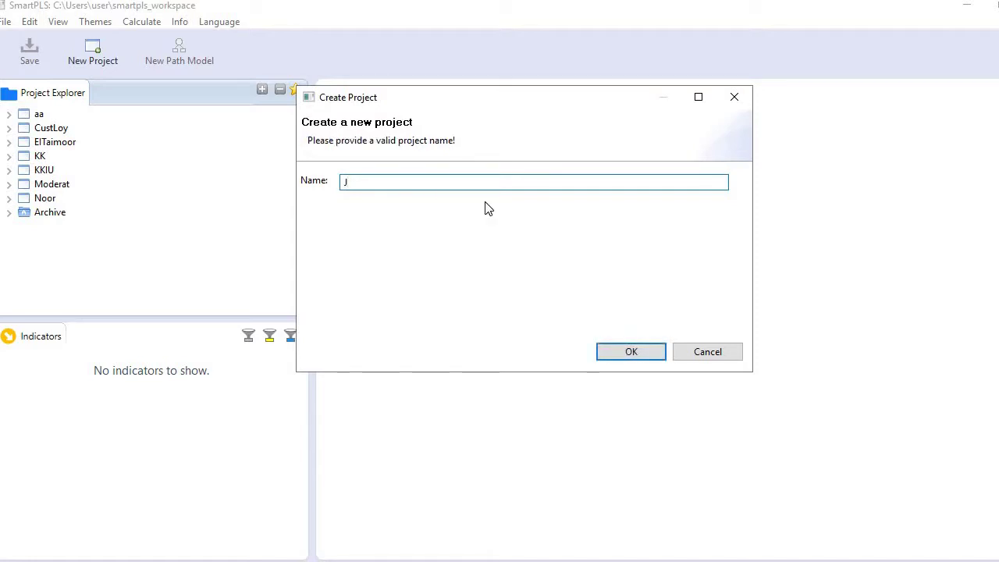
pyautogui.write('S')
pyautogui.click(611, 356)
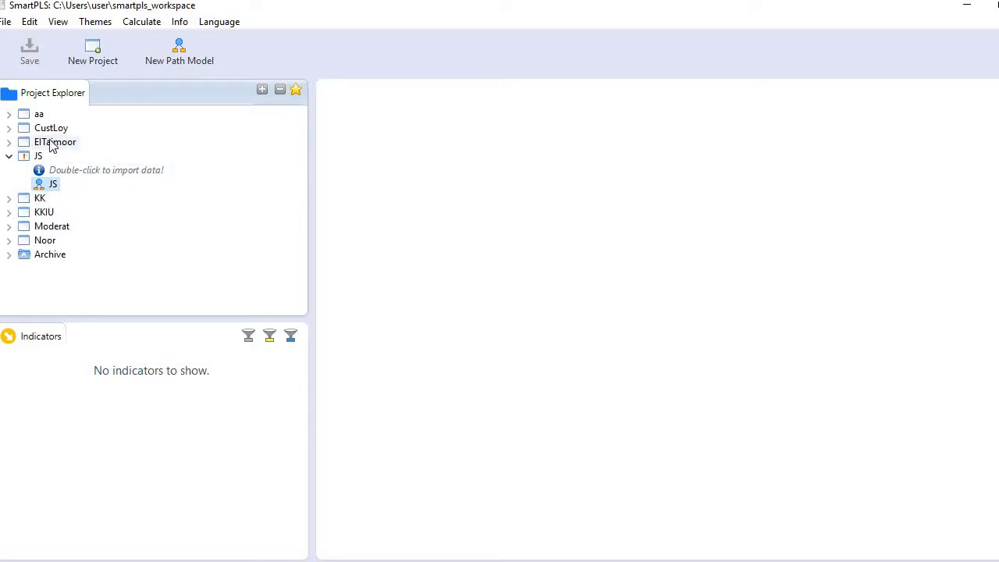
pyautogui.click(80, 173)
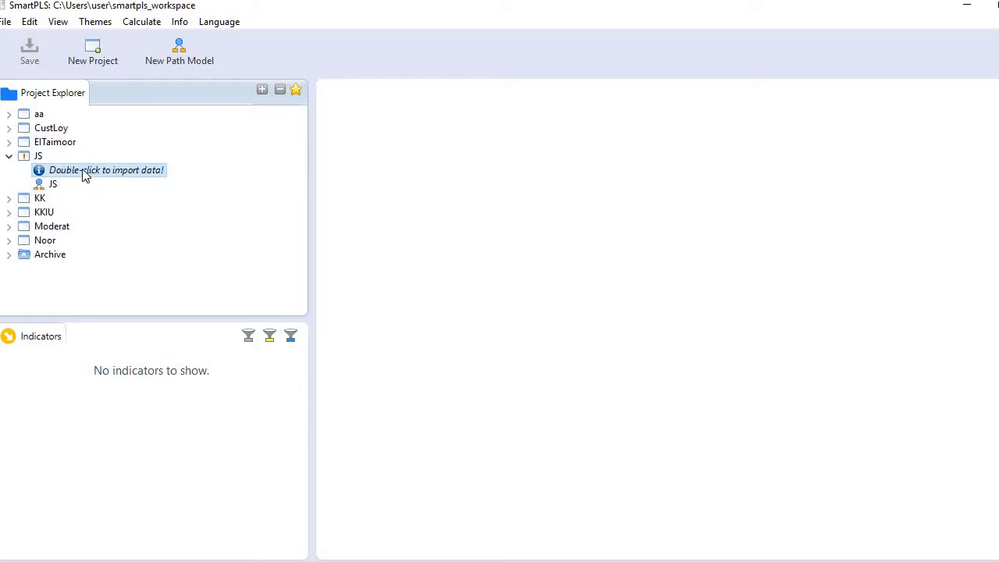
# Import Data Excel sheetSep19 .csv into the JS project under its default dataset name.
pyautogui.doubleClick(160, 174)
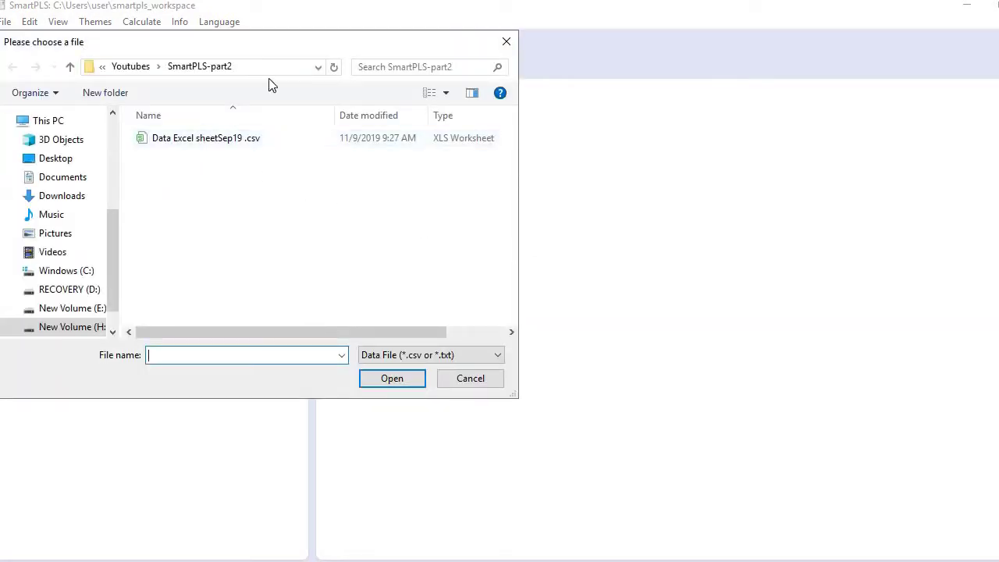
pyautogui.click(198, 147)
pyautogui.click(405, 378)
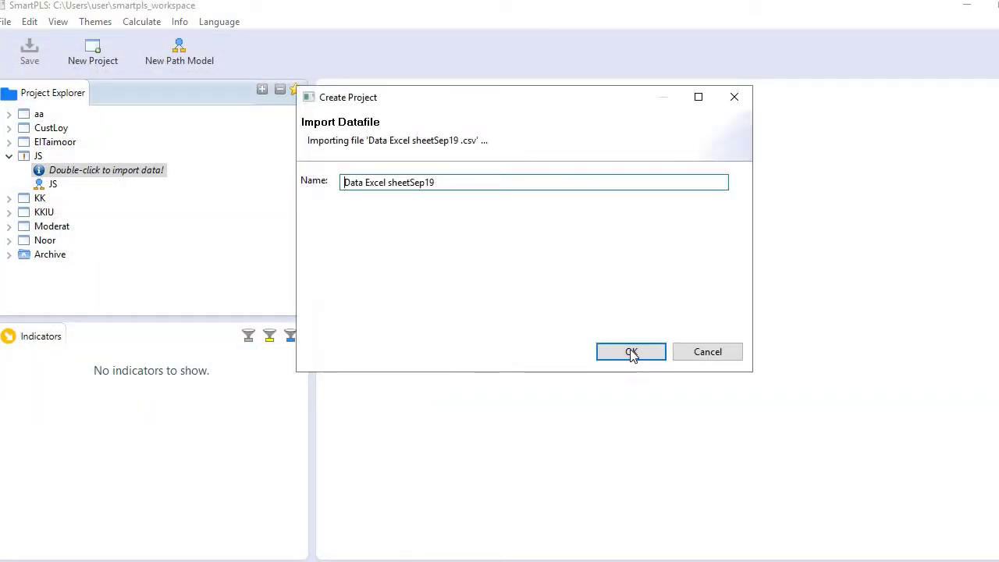
pyautogui.click(631, 353)
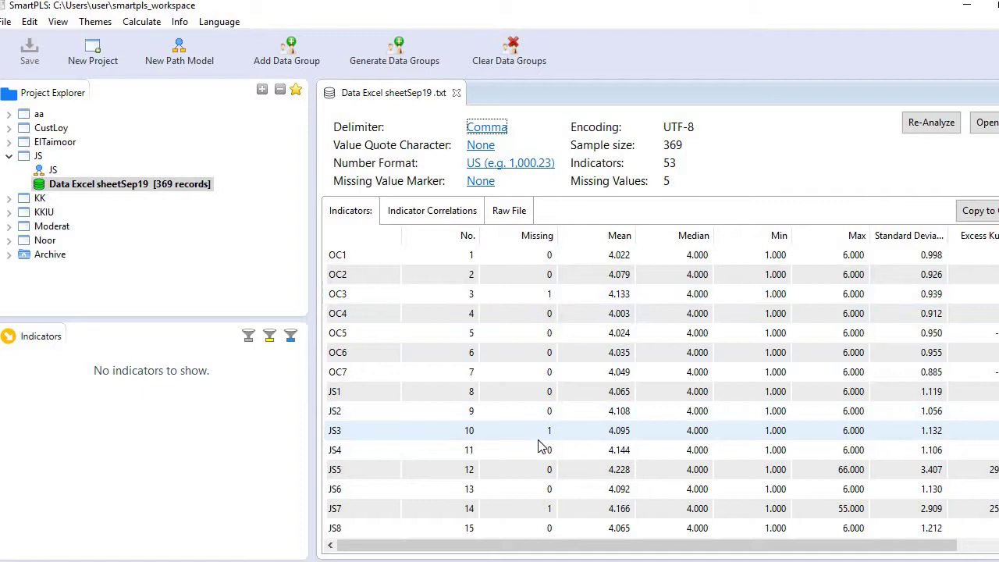
# Inspect the JS7 indicator row (max 55) and scroll through the Indicators table.
pyautogui.click(547, 508)
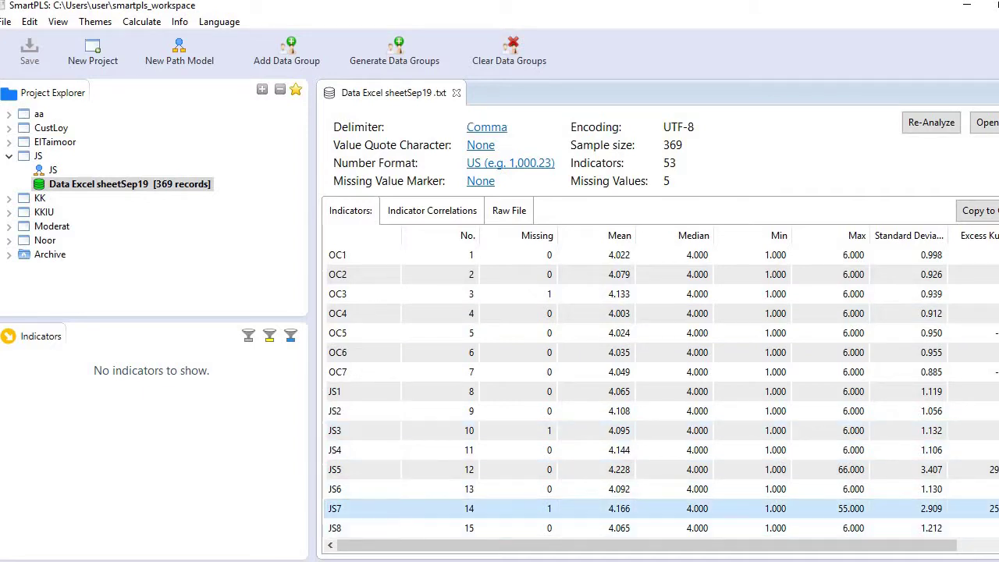
pyautogui.scroll(-2, 521, 485)
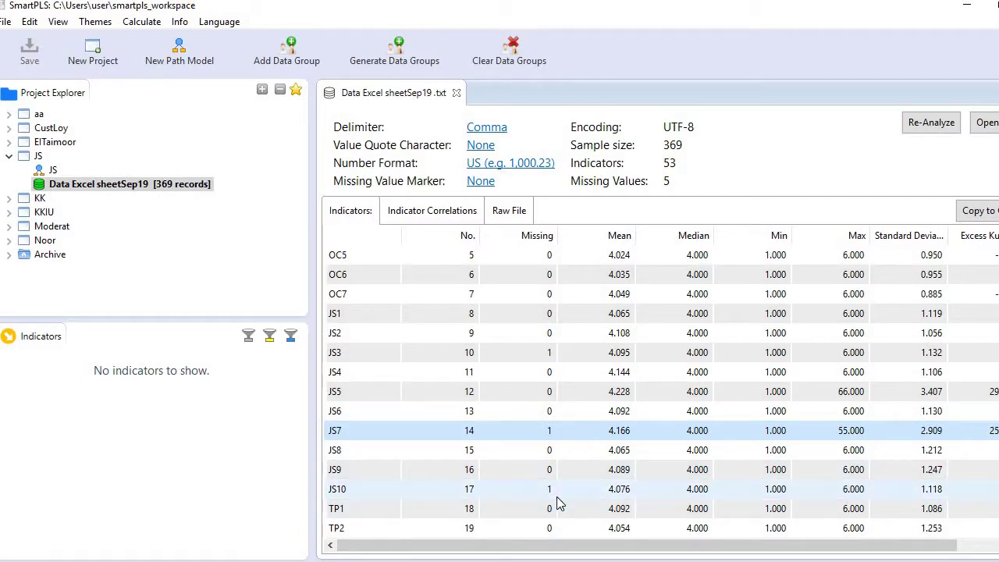
pyautogui.moveTo(393, 559)
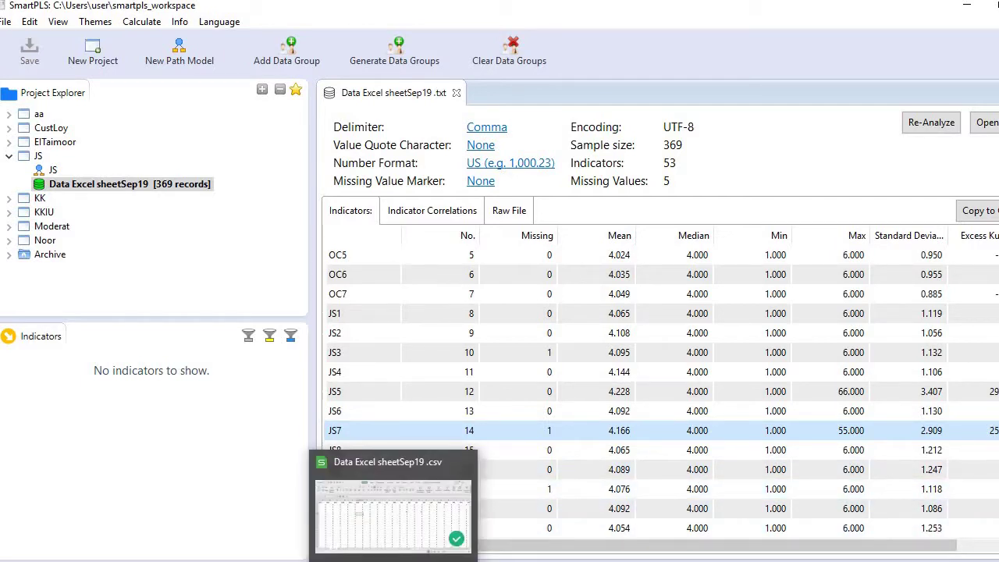
pyautogui.click(384, 539)
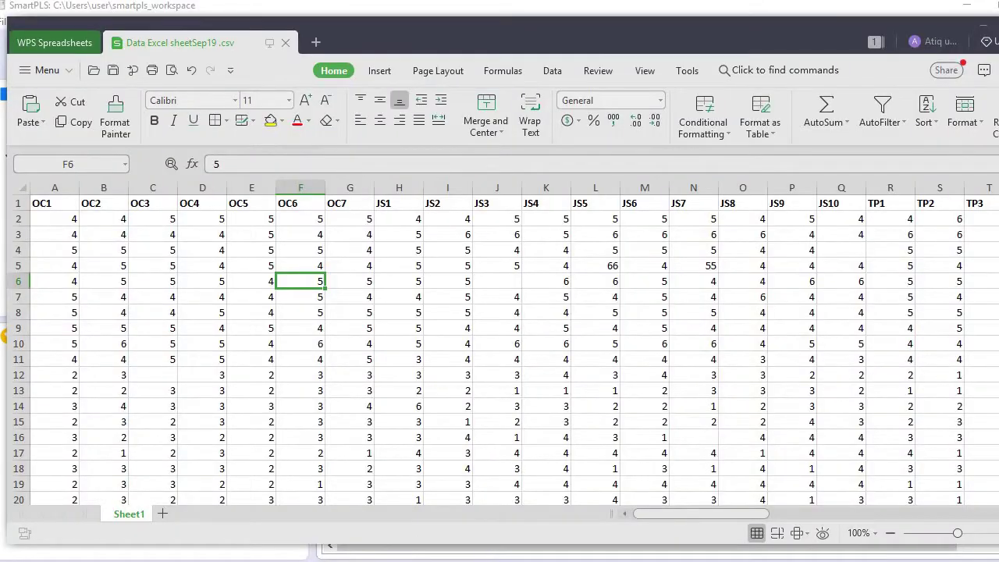
pyautogui.hotkey('alt', 'Tab')
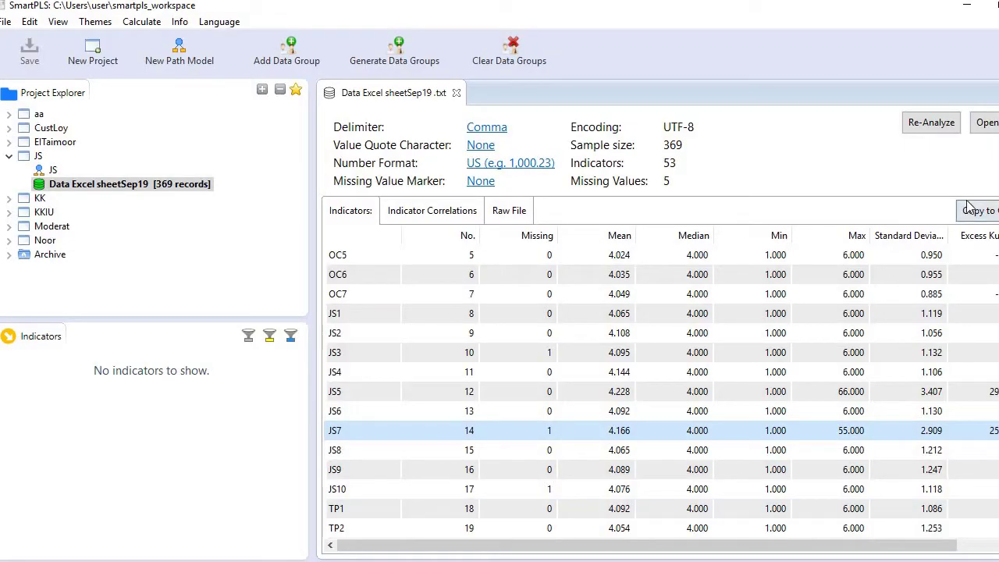
pyautogui.scroll(2, 484, 252)
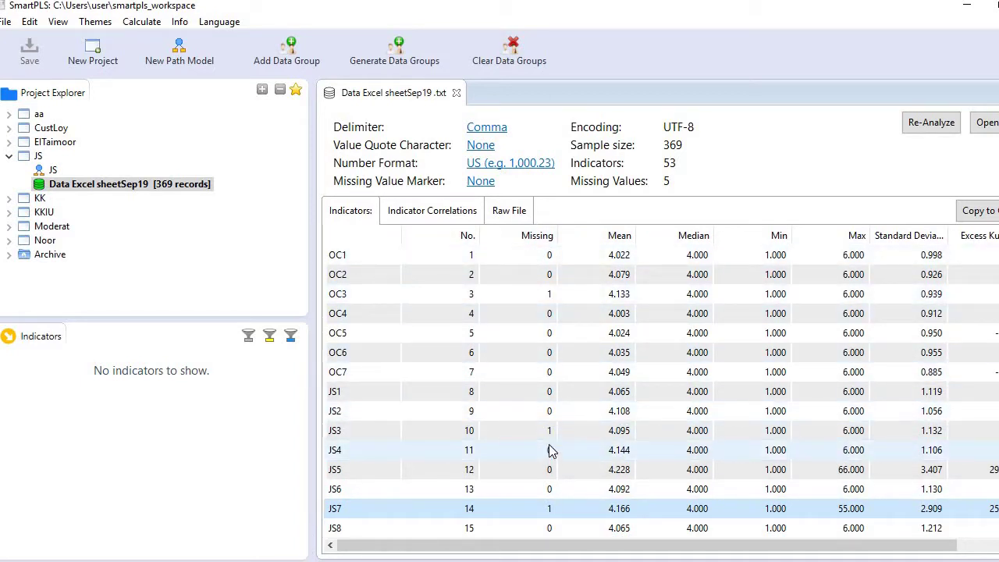
# Enter 99 in the empty cell C12 and scan the neighbouring columns for blanks.
pyautogui.click(402, 558)
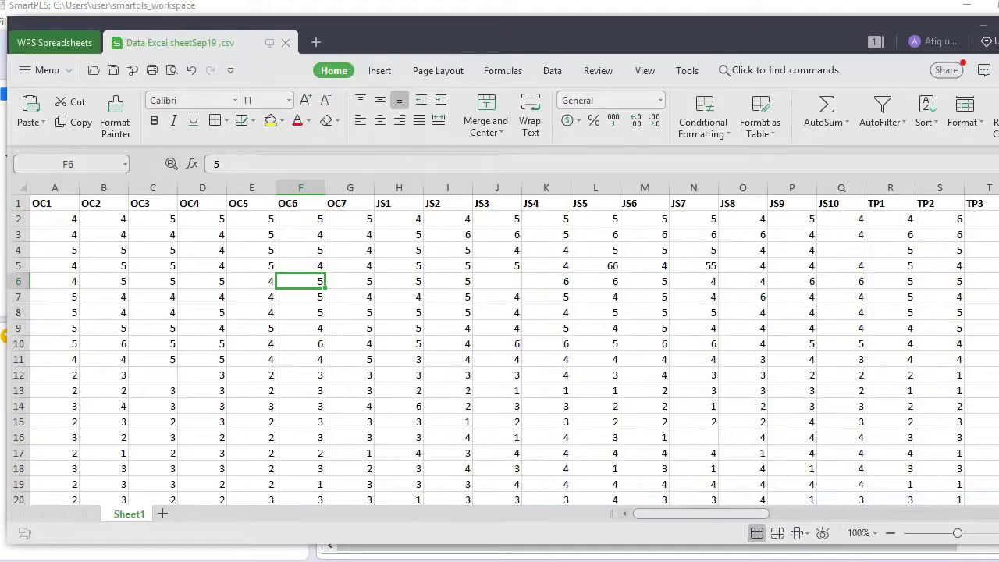
pyautogui.click(151, 291)
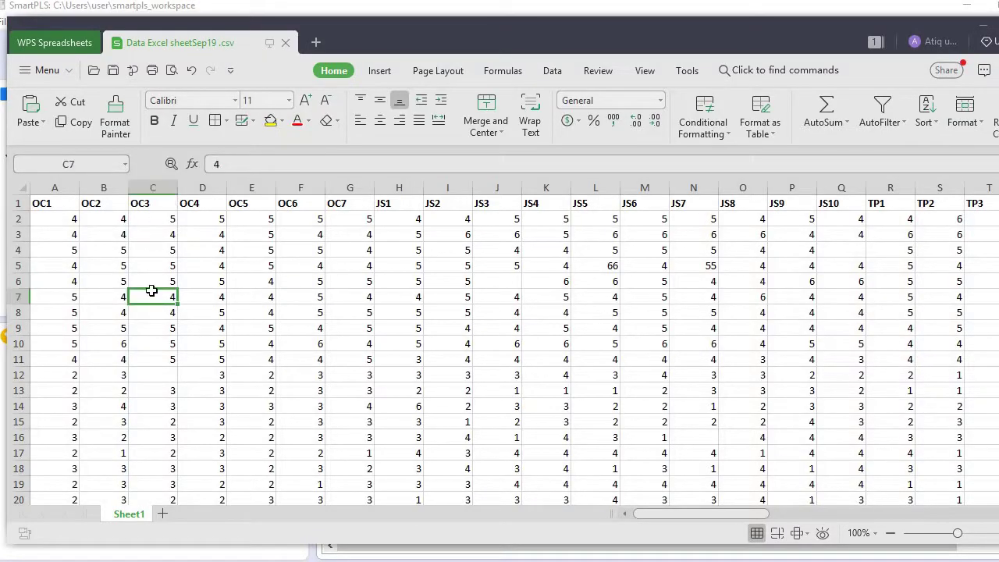
pyautogui.click(169, 377)
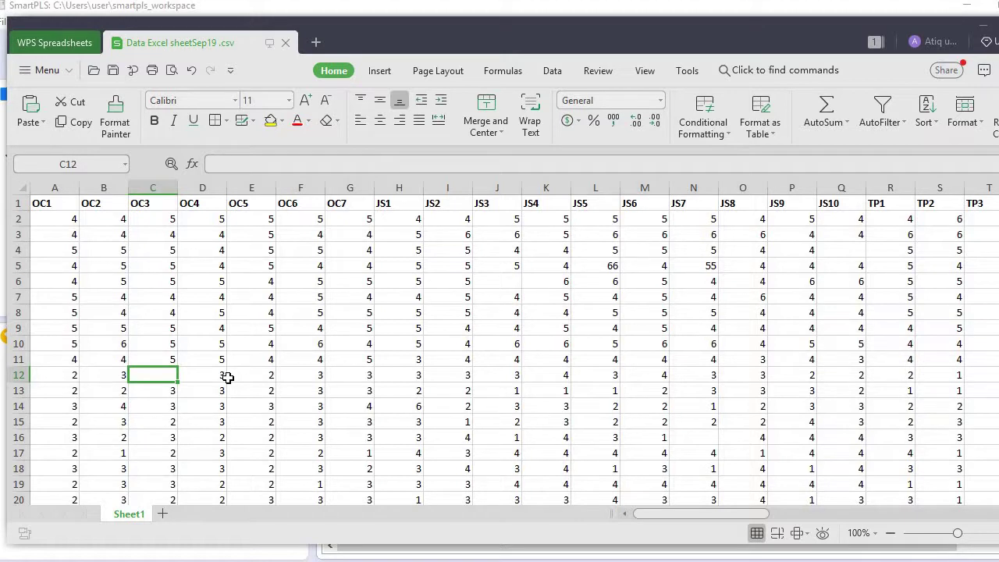
pyautogui.write('99')
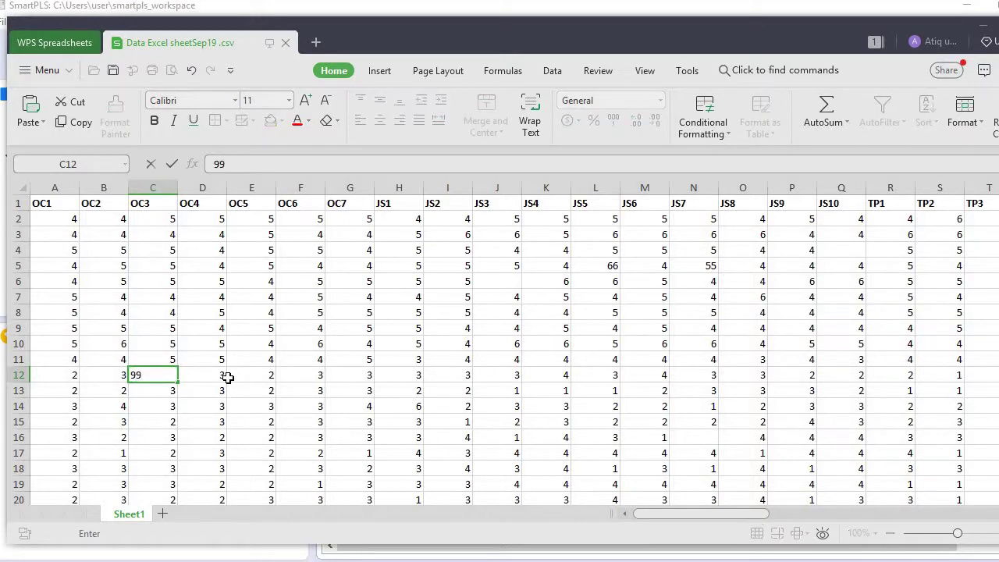
pyautogui.click(227, 378)
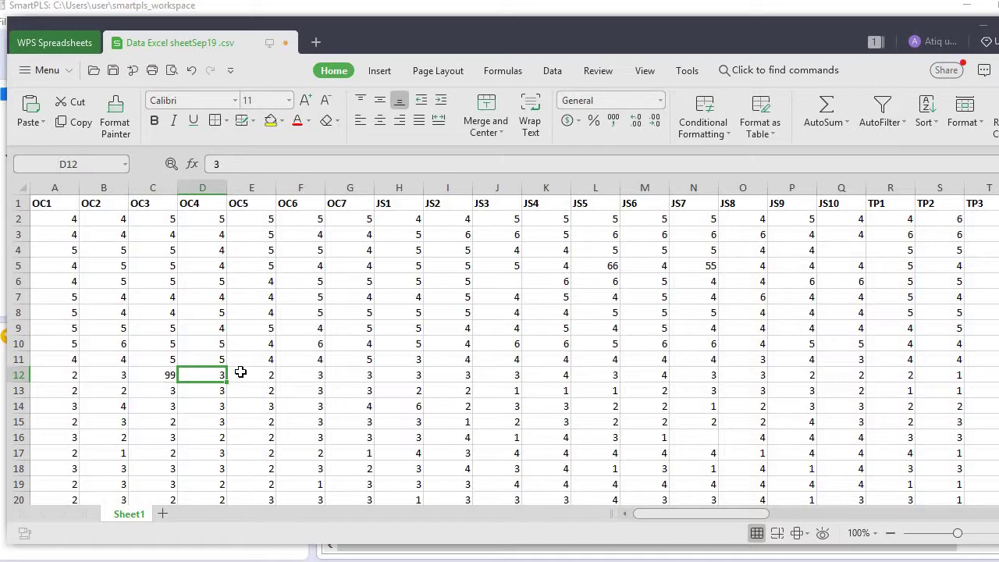
pyautogui.click(282, 388)
pyautogui.press('Down')
pyautogui.press('Down')
pyautogui.press('Down')
pyautogui.press('Down')
pyautogui.press('Down')
pyautogui.press('Down')
pyautogui.press('Down')
pyautogui.press('Down')
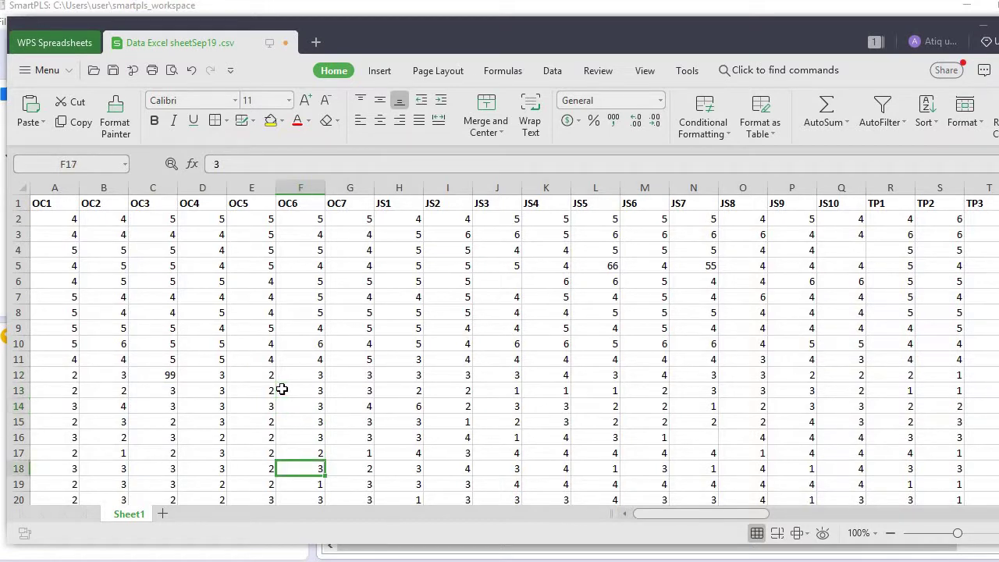
pyautogui.press('Up')
pyautogui.press('Up')
pyautogui.press('Up')
pyautogui.press('Up')
pyautogui.press('Up')
pyautogui.press('Up')
pyautogui.press('Up')
pyautogui.press('Up')
pyautogui.press('Up')
pyautogui.press('Up')
pyautogui.press('Up')
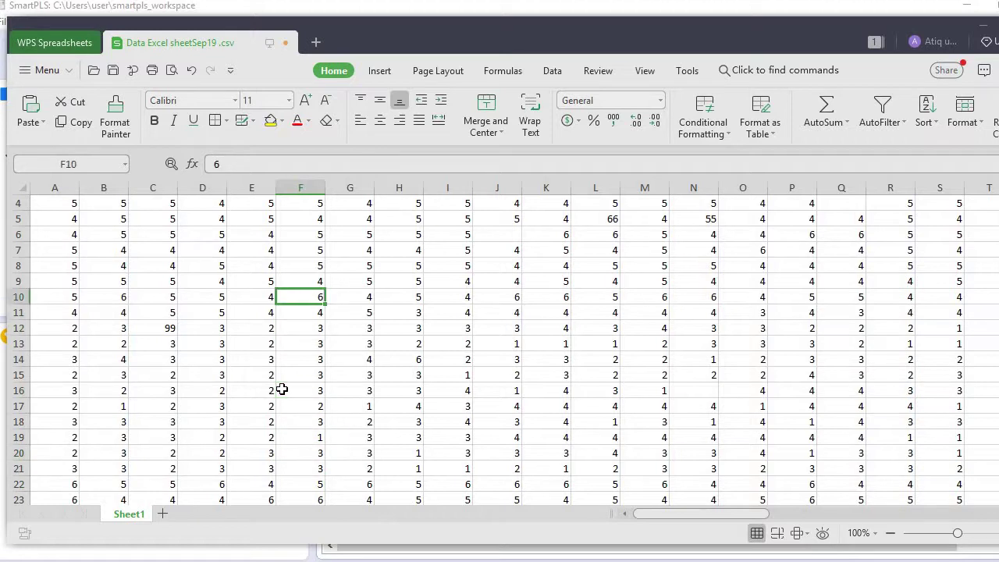
pyautogui.press('Left')
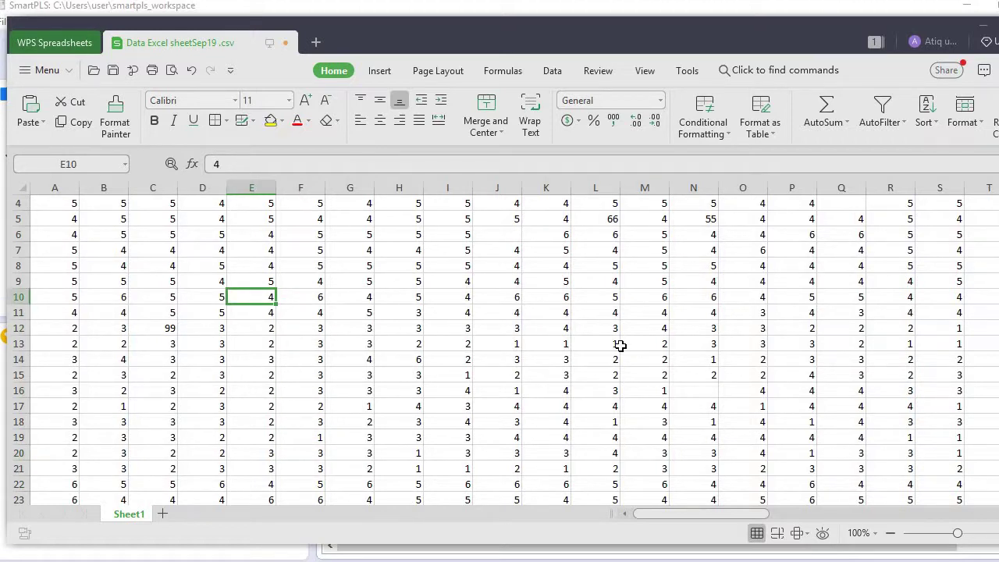
# Enter 99 in the empty cells N16 and Q4.
pyautogui.click(700, 388)
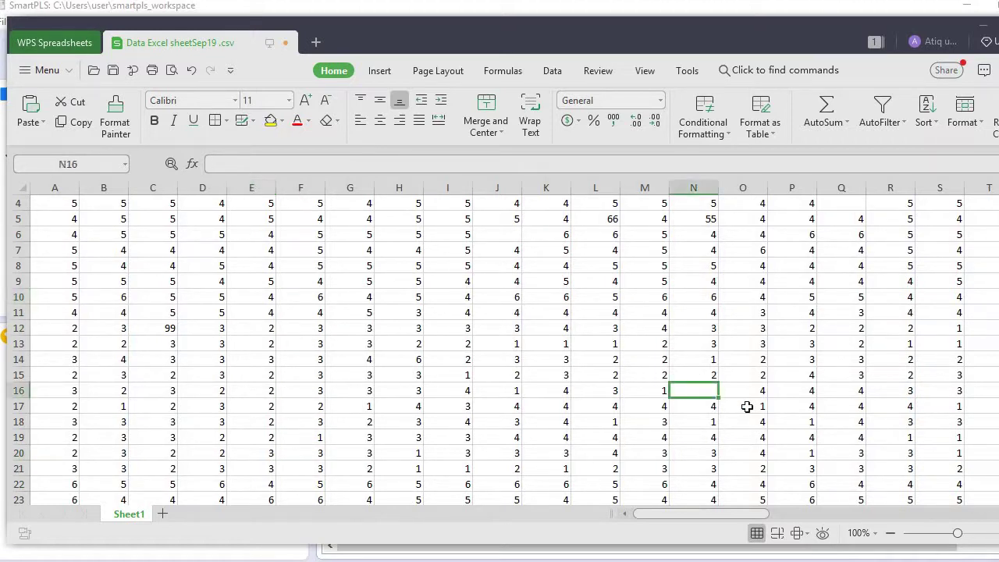
pyautogui.write('99')
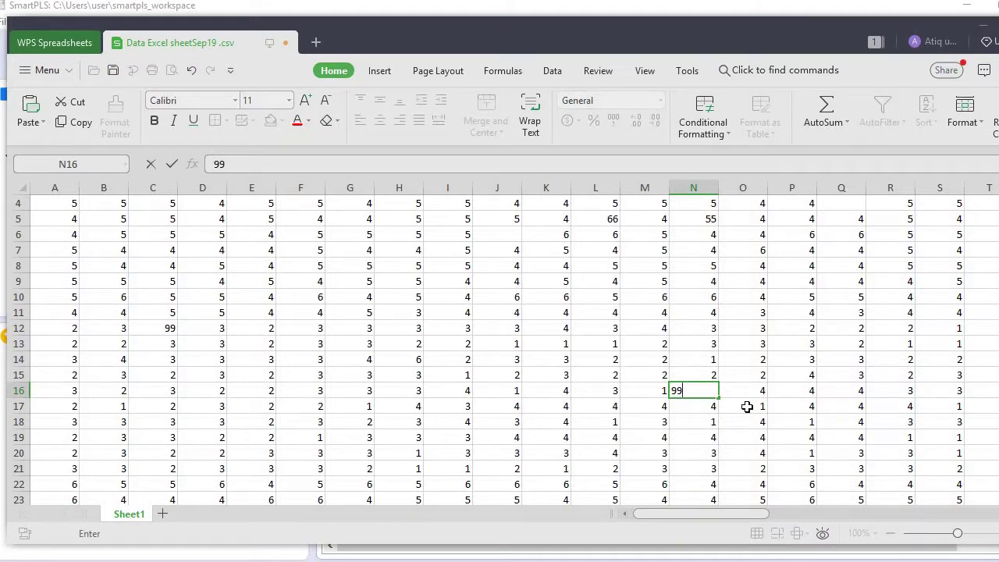
pyautogui.press('Up')
pyautogui.press('Up')
pyautogui.press('Up')
pyautogui.press('Up')
pyautogui.press('Up')
pyautogui.press('Up')
pyautogui.press('Up')
pyautogui.press('Up')
pyautogui.press('Up')
pyautogui.press('Up')
pyautogui.press('Up')
pyautogui.press('Up')
pyautogui.press('Up')
pyautogui.press('Up')
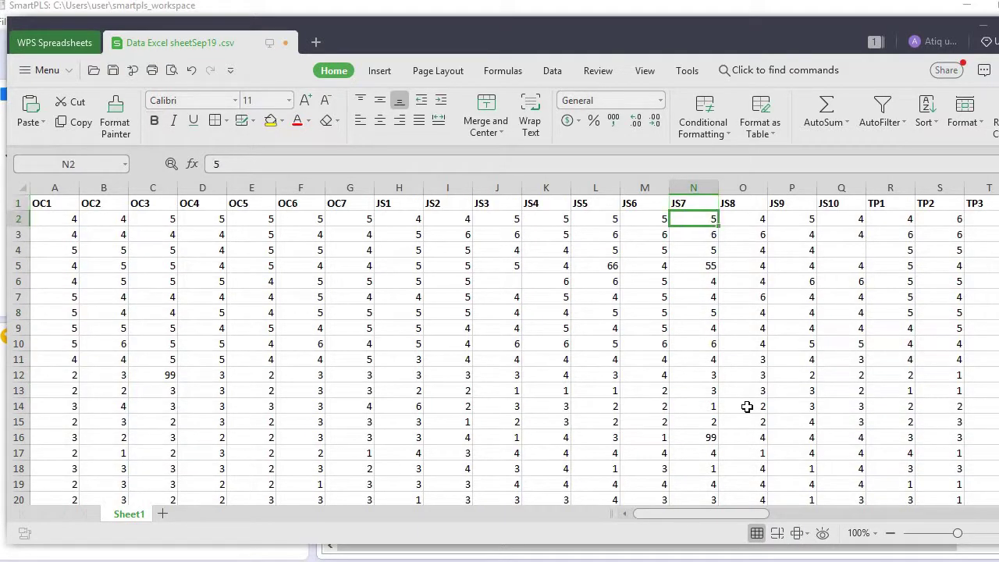
pyautogui.press('Down')
pyautogui.press('Right')
pyautogui.press('Right')
pyautogui.press('Right')
pyautogui.press('Down')
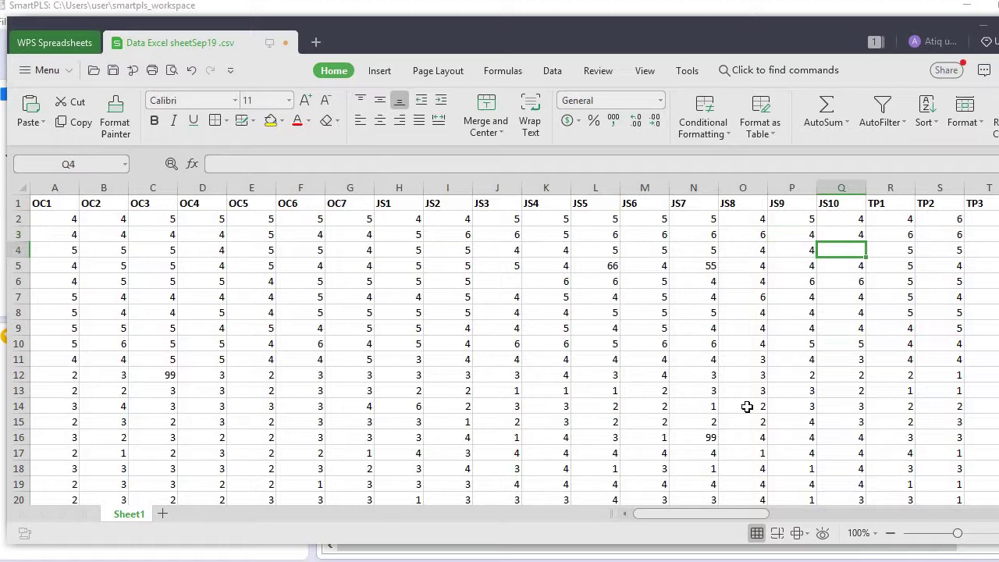
pyautogui.write('99')
pyautogui.press('Left')
pyautogui.press('Left')
pyautogui.press('Left')
pyautogui.press('Left')
pyautogui.press('Left')
pyautogui.press('Left')
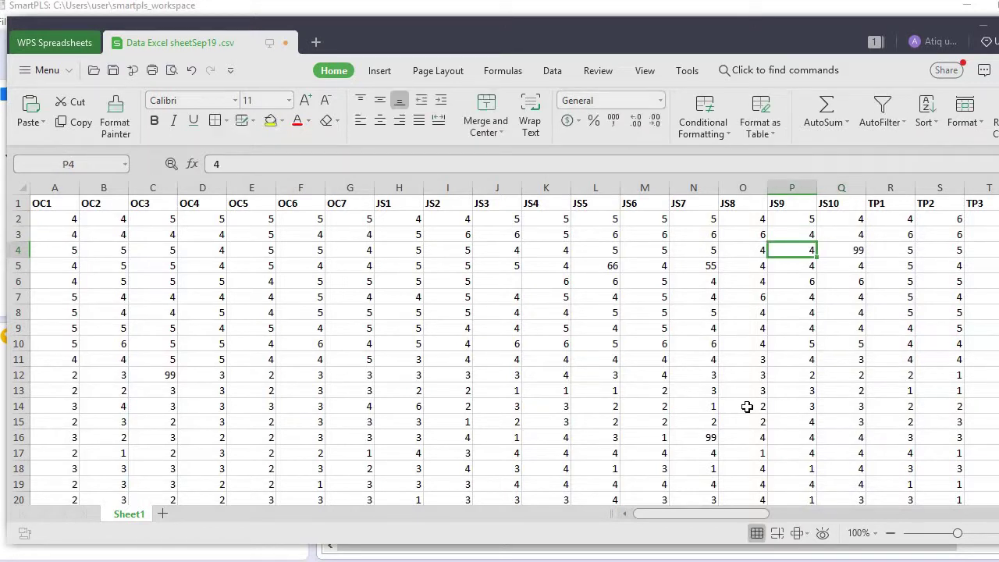
pyautogui.press('Left')
pyautogui.press('Left')
pyautogui.press('Left')
pyautogui.press('Left')
pyautogui.press('Left')
pyautogui.press('Left')
pyautogui.press('Left')
pyautogui.press('Left')
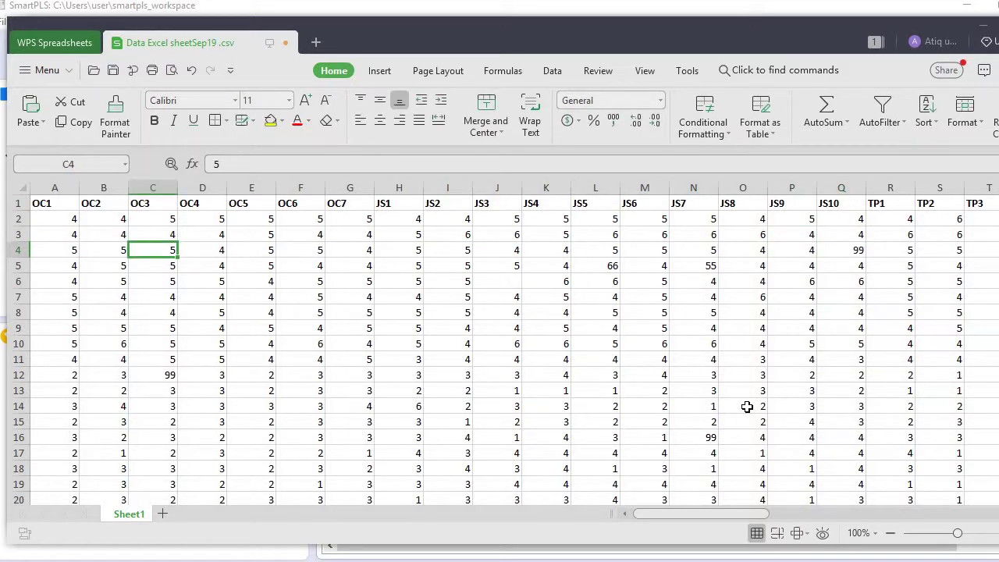
# Enter 99 in cell J6, then bring up Find to hunt for remaining blanks.
pyautogui.click(503, 280)
pyautogui.write('99')
pyautogui.press('Return')
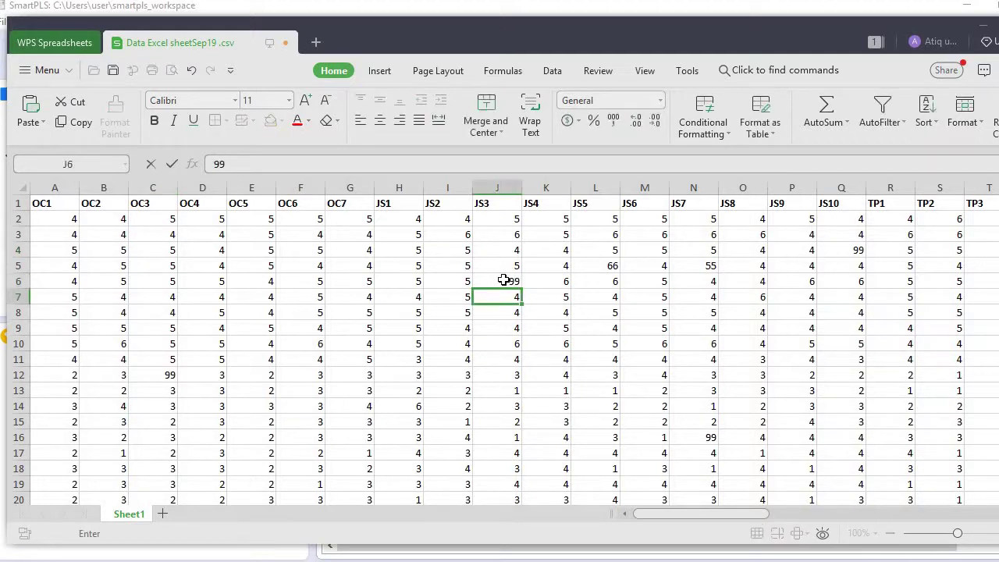
pyautogui.press('Left')
pyautogui.press('Left')
pyautogui.press('Left')
pyautogui.press('Left')
pyautogui.press('Left')
pyautogui.press('Left')
pyautogui.press('Left')
pyautogui.press('Left')
pyautogui.press('Left')
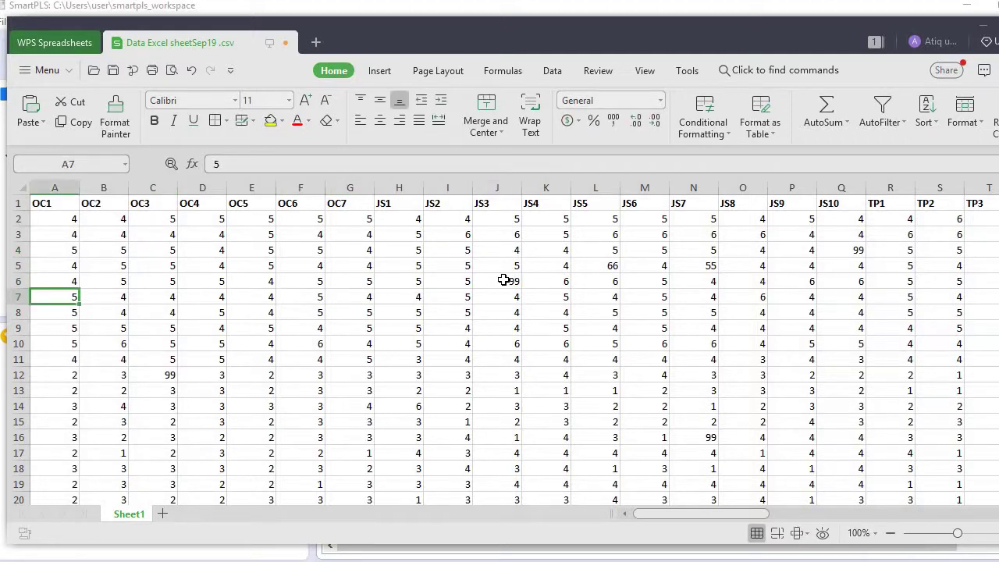
pyautogui.press('Up')
pyautogui.press('Up')
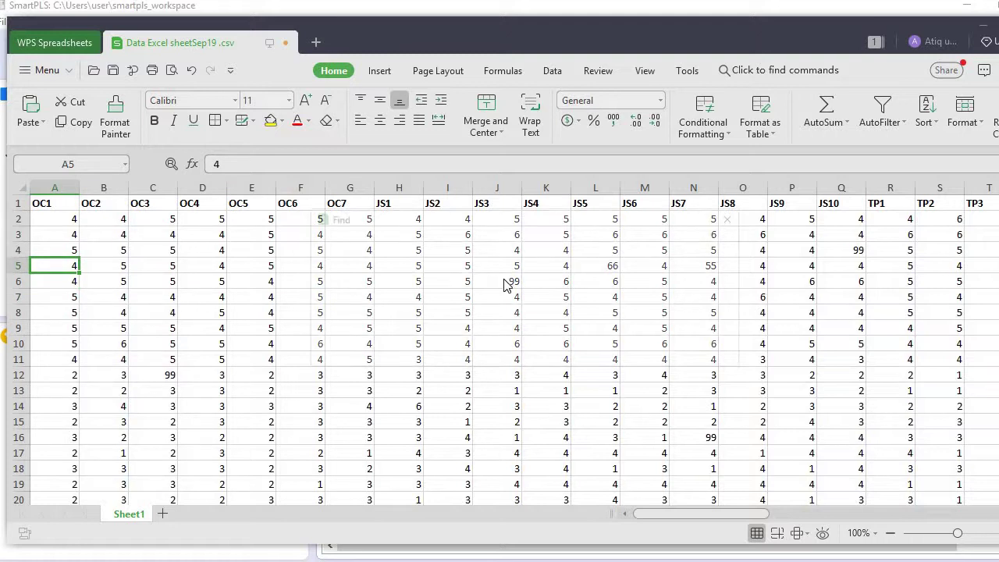
pyautogui.hotkey('ctrl', 'f')
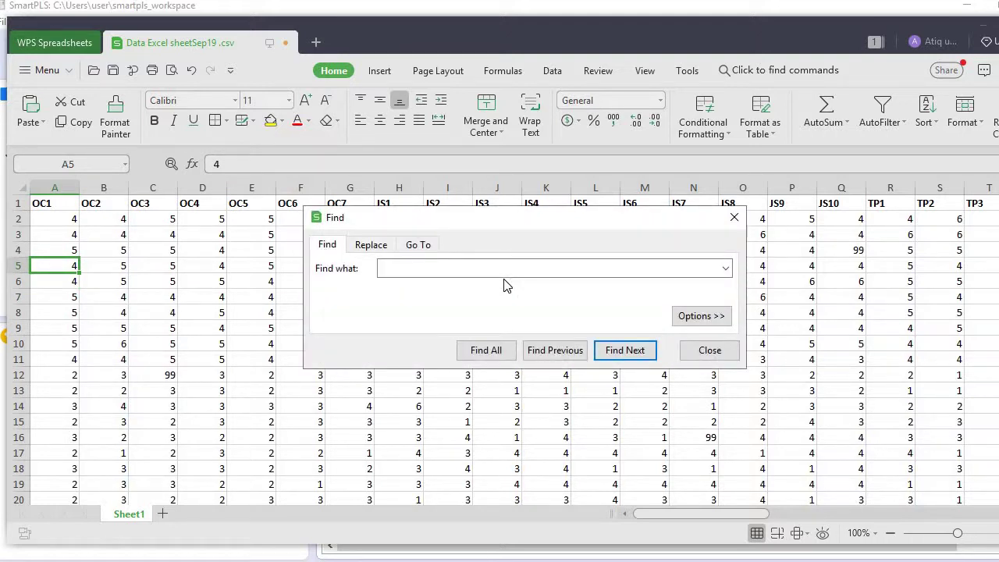
# Locate the blank cell T3 with Find and enter 99 in it.
pyautogui.press('Return')
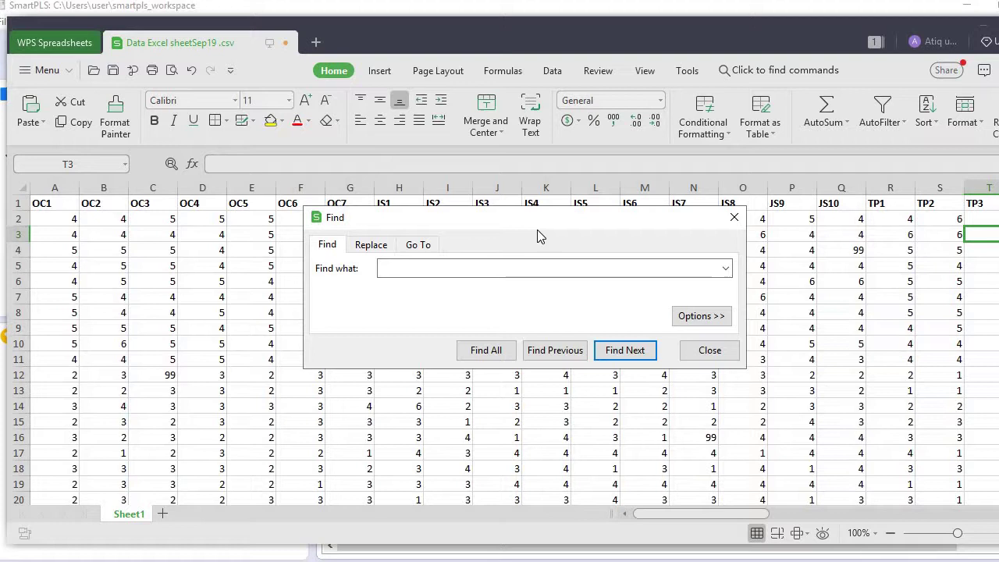
pyautogui.click(708, 352)
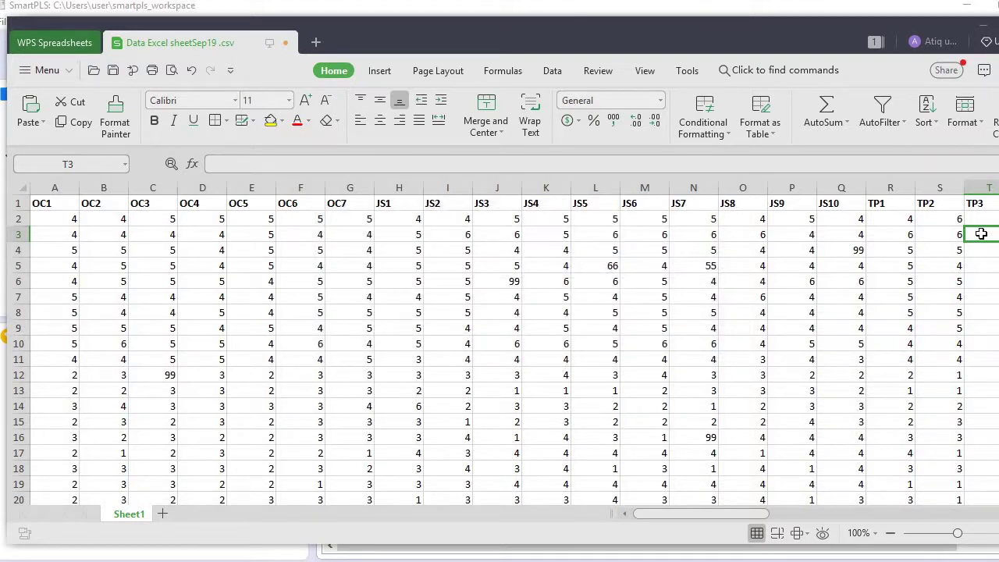
pyautogui.write('99')
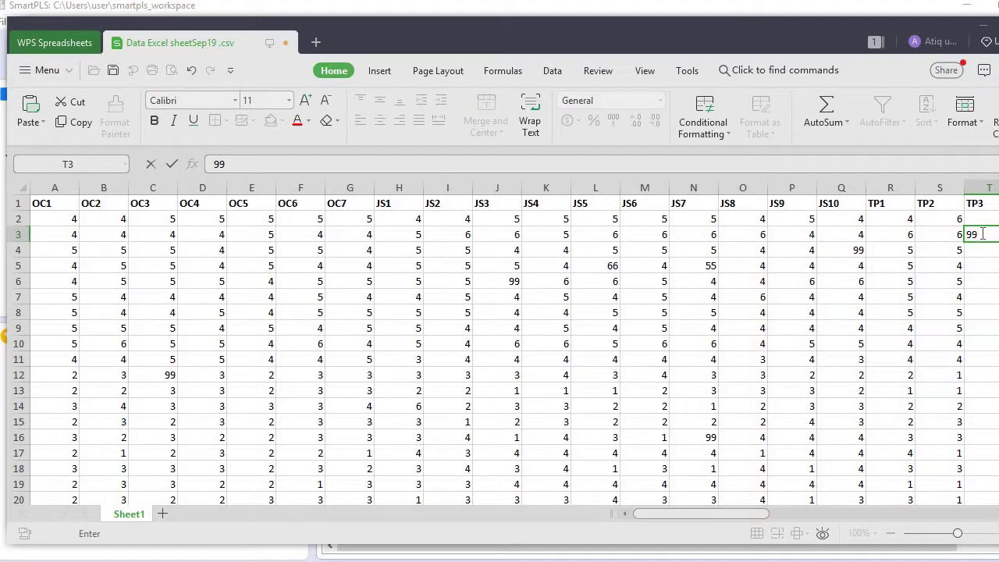
pyautogui.press('Return')
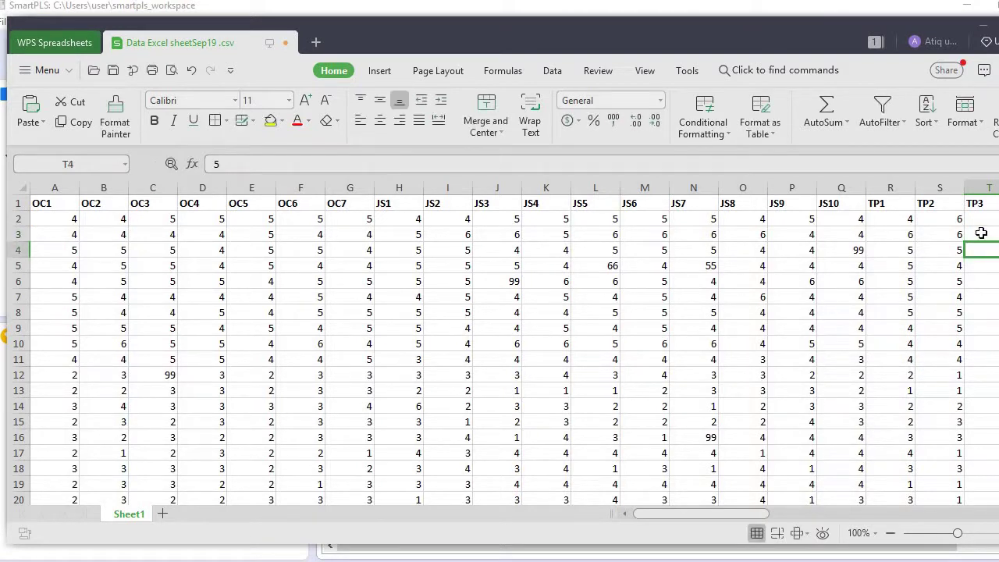
pyautogui.click(119, 236)
# Search the sheet for 99, stepping through matches like Q4 and J6 until none remain.
pyautogui.hotkey('ctrl', 'f')
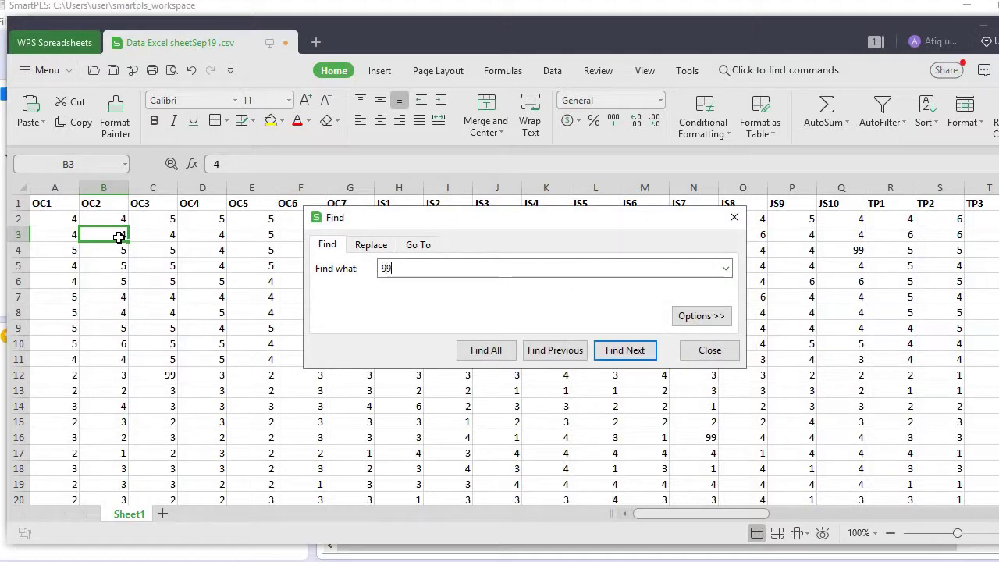
pyautogui.press('Return')
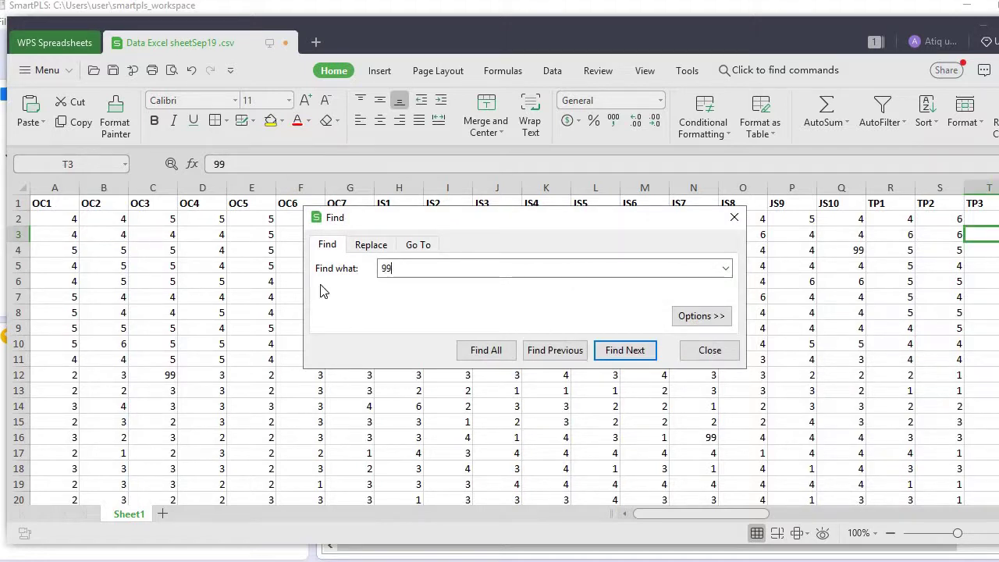
pyautogui.click(610, 352)
pyautogui.click(609, 353)
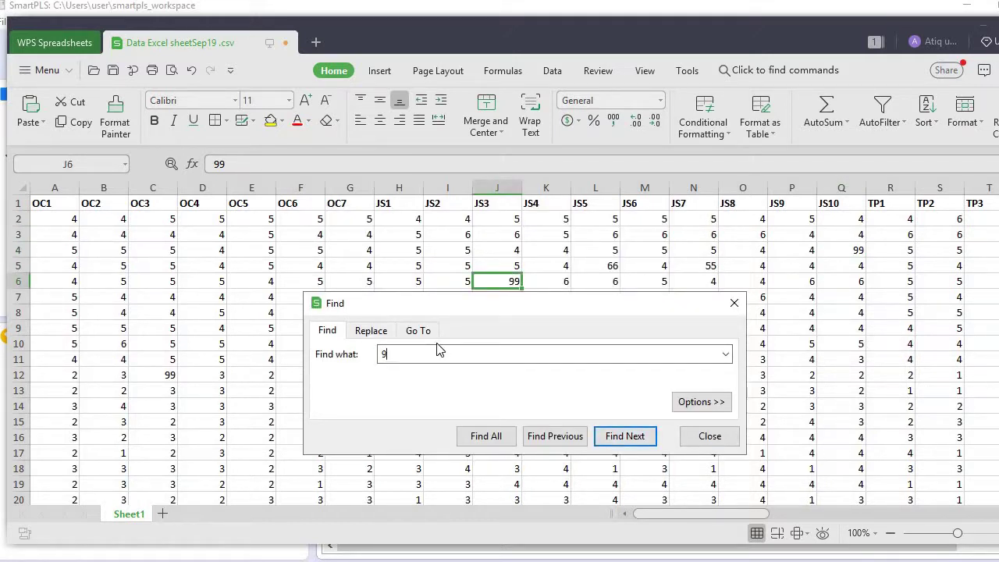
pyautogui.click(615, 435)
pyautogui.click(542, 409)
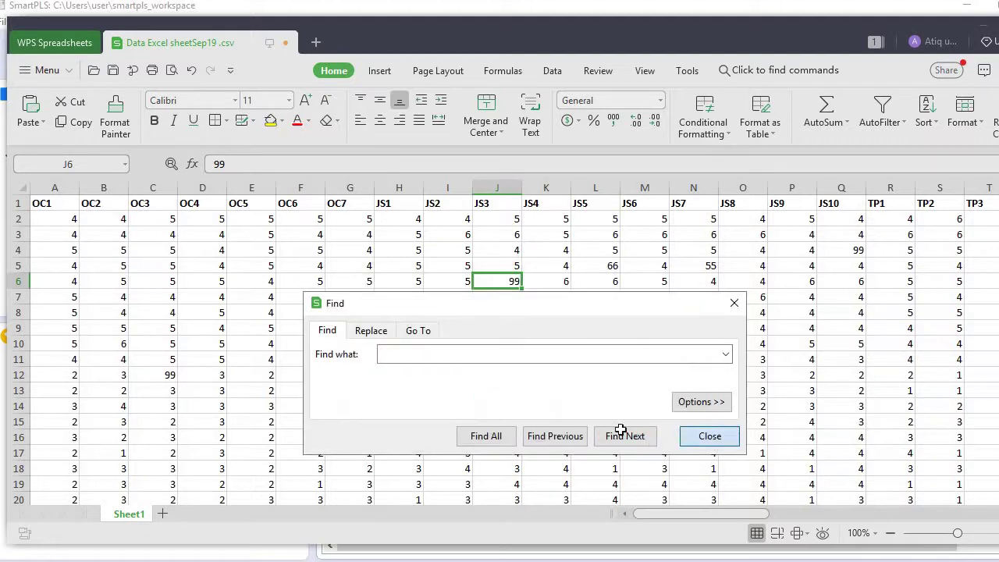
pyautogui.click(712, 437)
# Check the 99 entries in cells C12, J6 and N16.
pyautogui.click(311, 279)
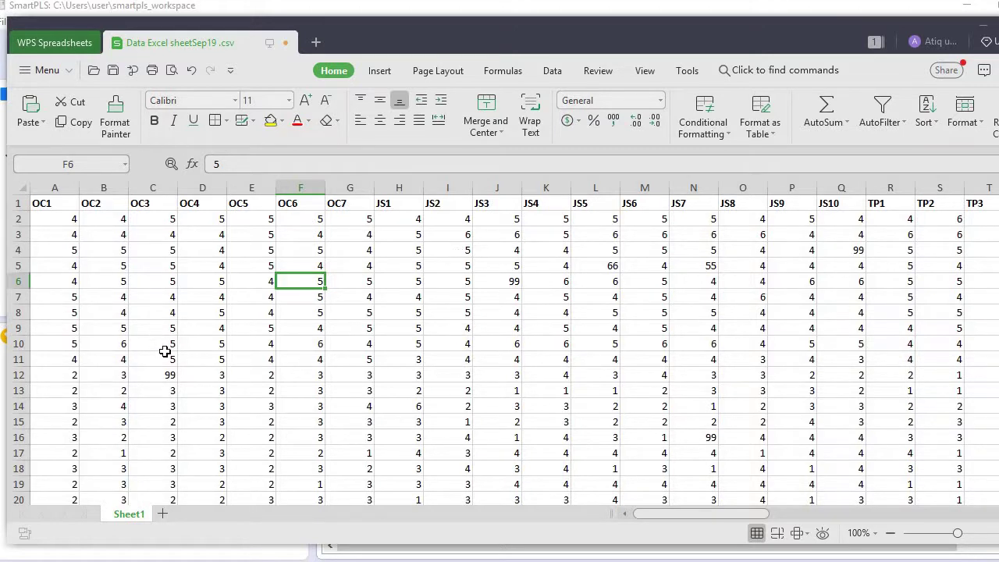
pyautogui.click(170, 373)
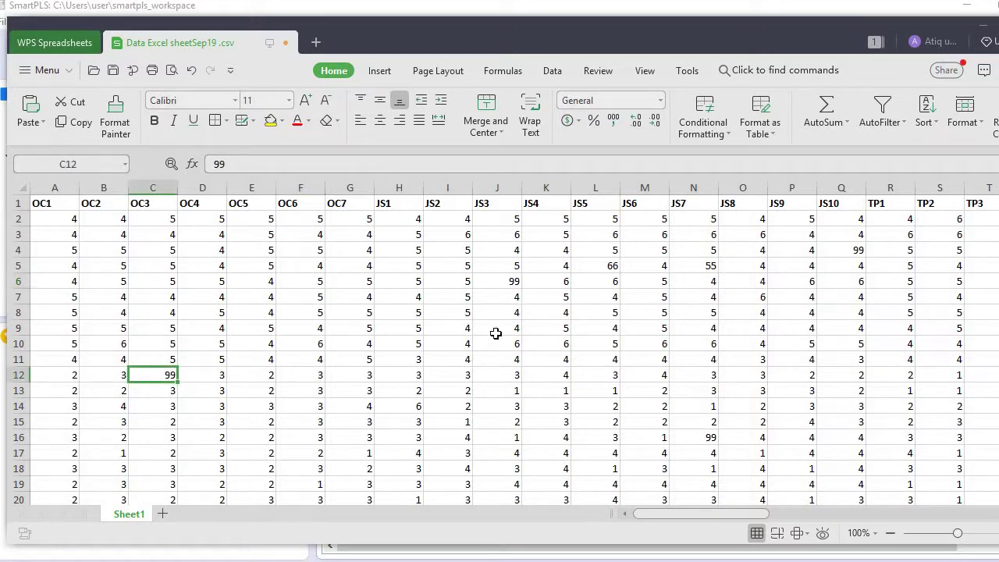
pyautogui.click(500, 274)
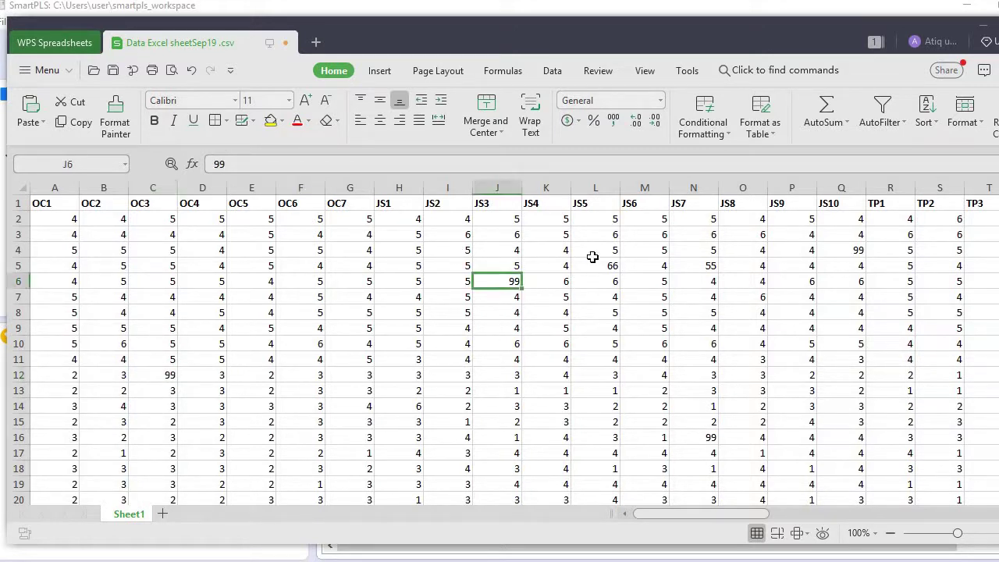
pyautogui.click(706, 439)
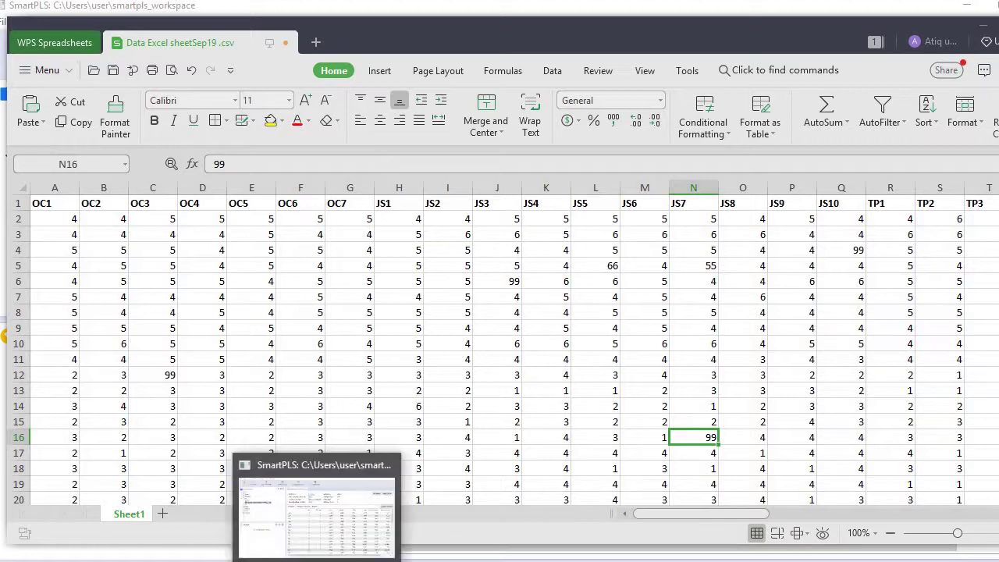
# Review the SmartPLS Indicators table and select the JS5 (max 66) and JS7 (max 55) rows.
pyautogui.click(346, 517)
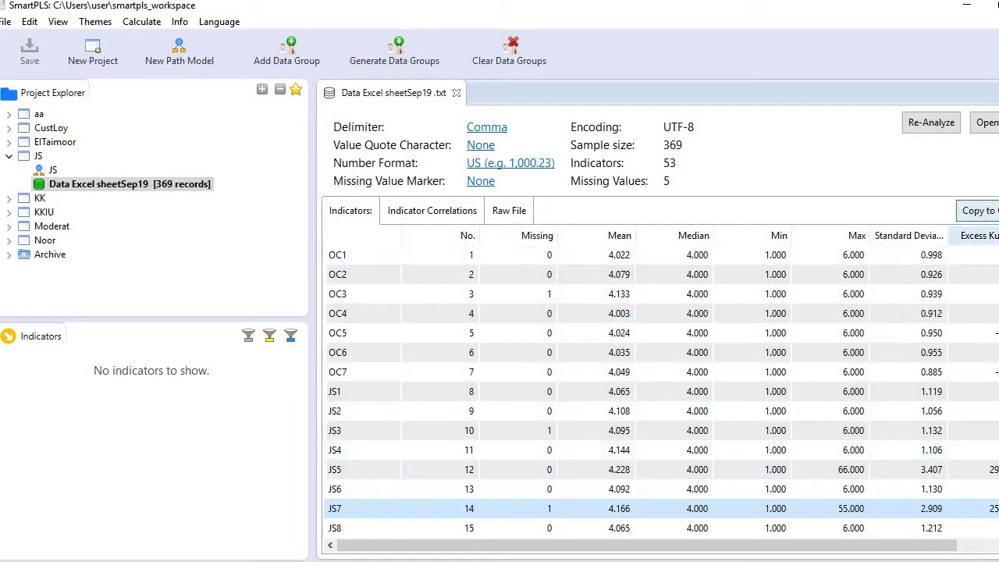
pyautogui.scroll(-6, 660, 390)
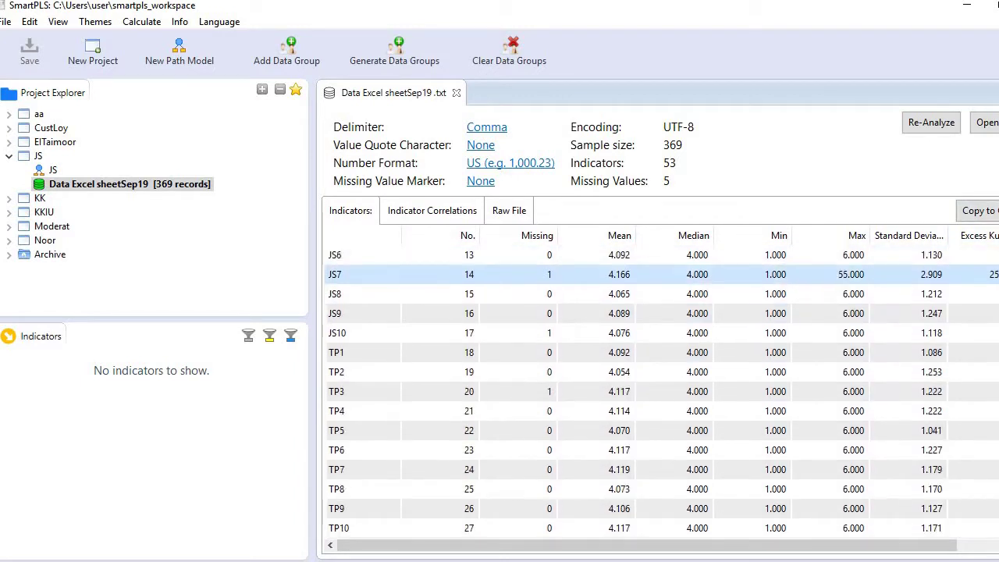
pyautogui.scroll(-7, 661, 391)
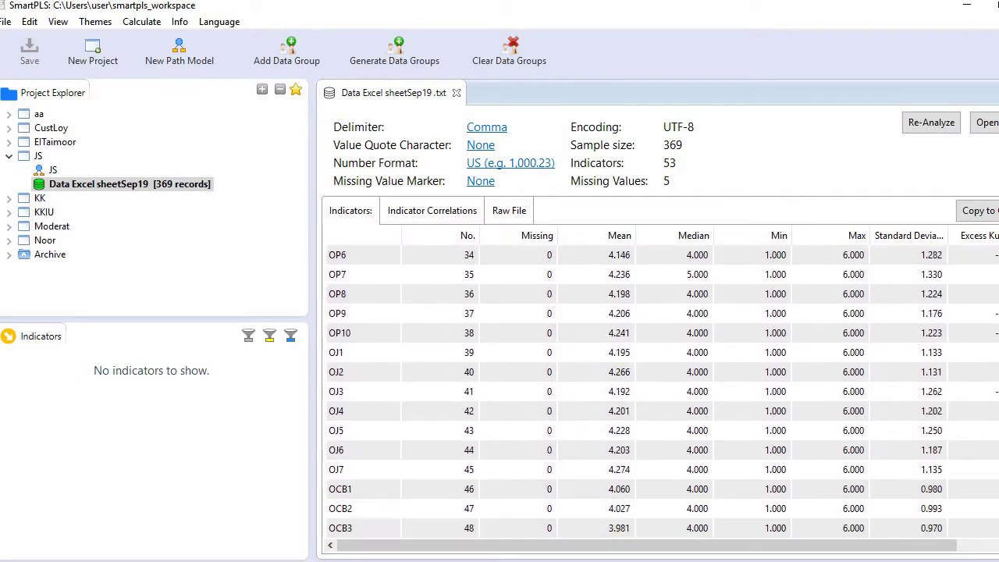
pyautogui.scroll(11, 660, 390)
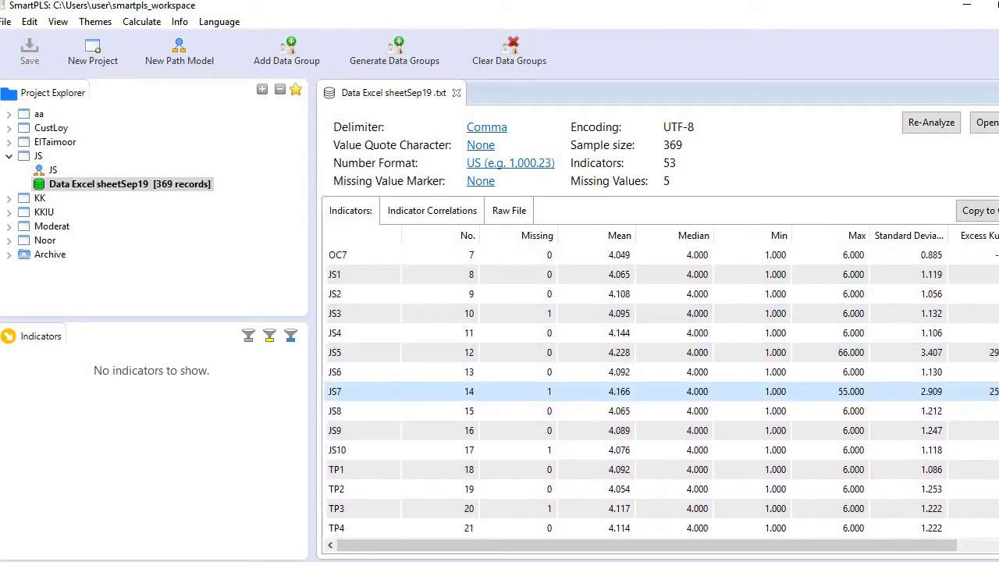
pyautogui.scroll(2, 660, 390)
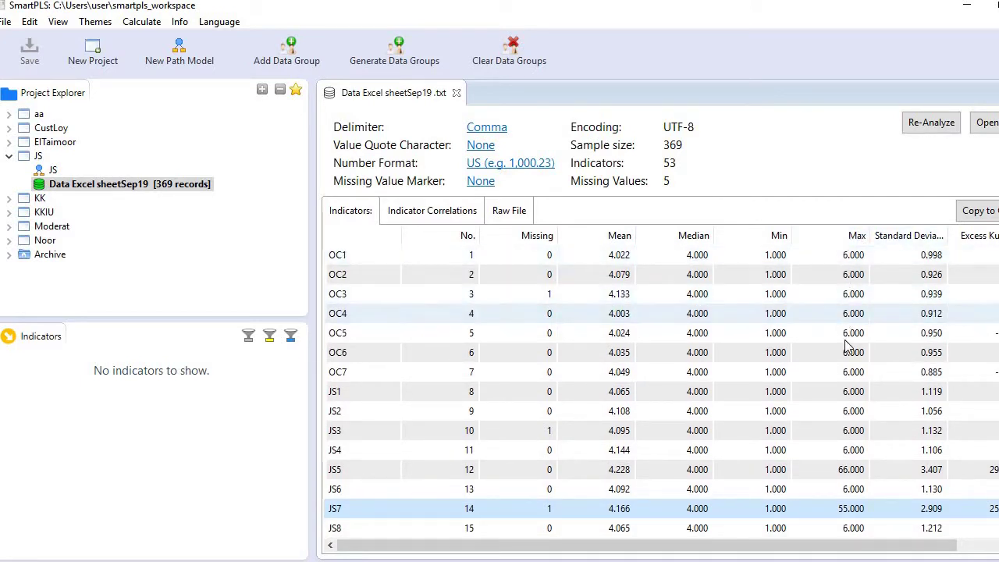
pyautogui.click(852, 476)
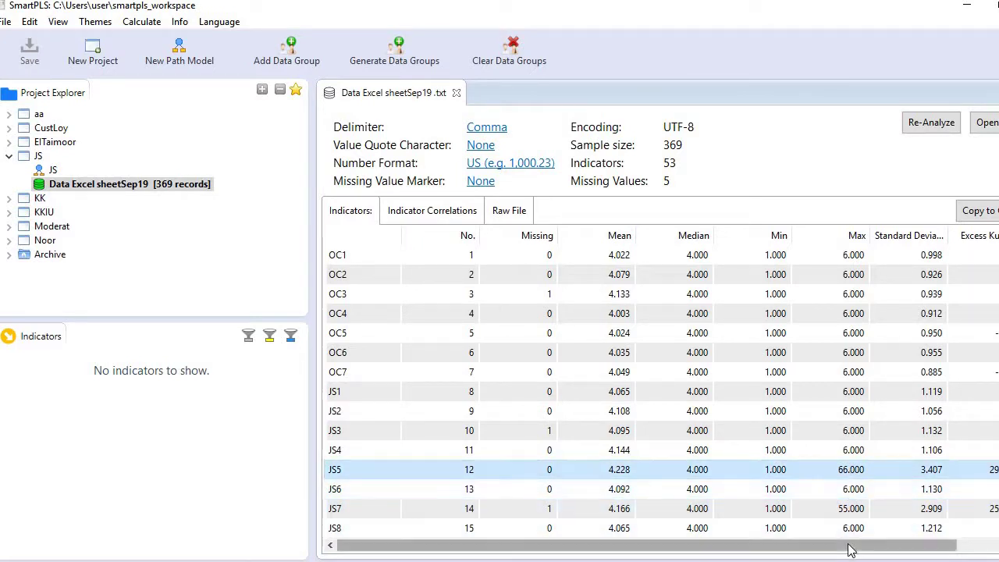
pyautogui.click(855, 512)
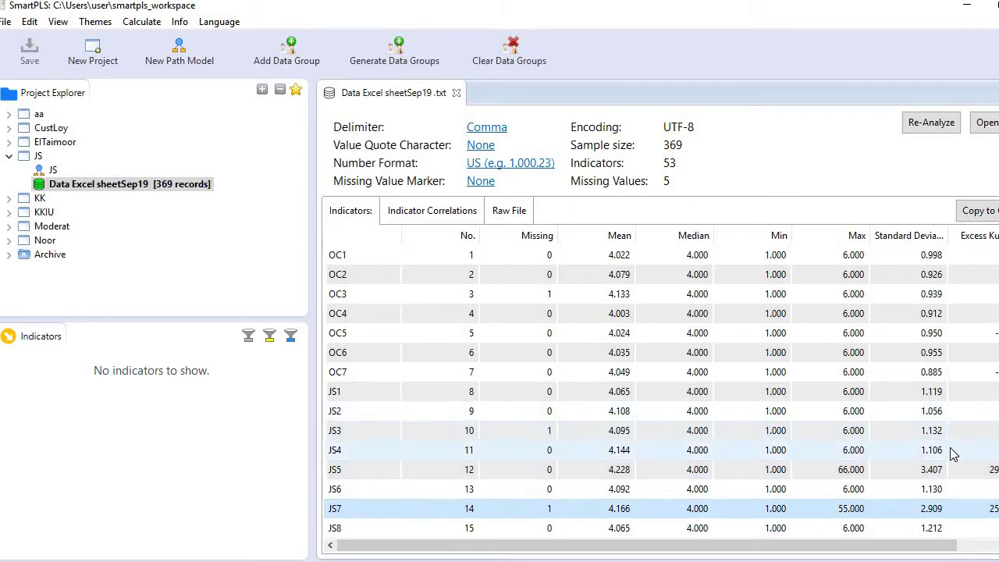
pyautogui.scroll(-4, 660, 390)
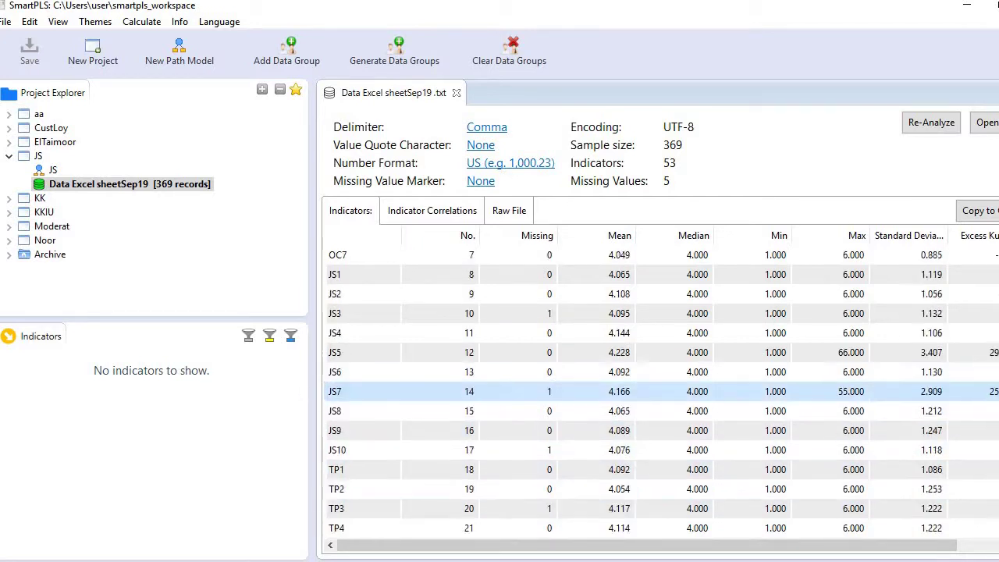
pyautogui.scroll(-1, 660, 391)
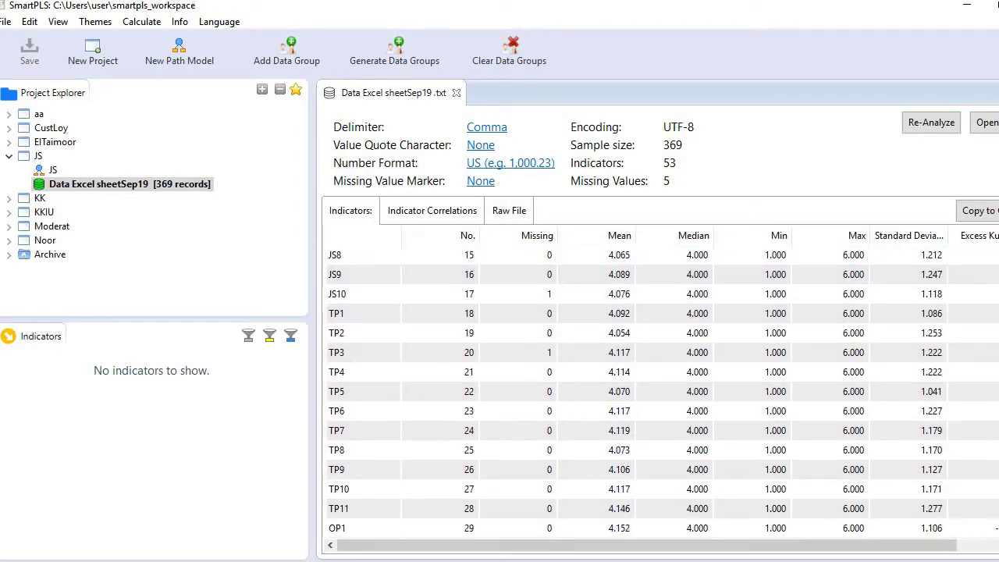
pyautogui.scroll(3, 661, 390)
# Change cell L5 from 66 to 6 and cell N5 from 55 to 5.
pyautogui.hotkey('alt', 'Tab')
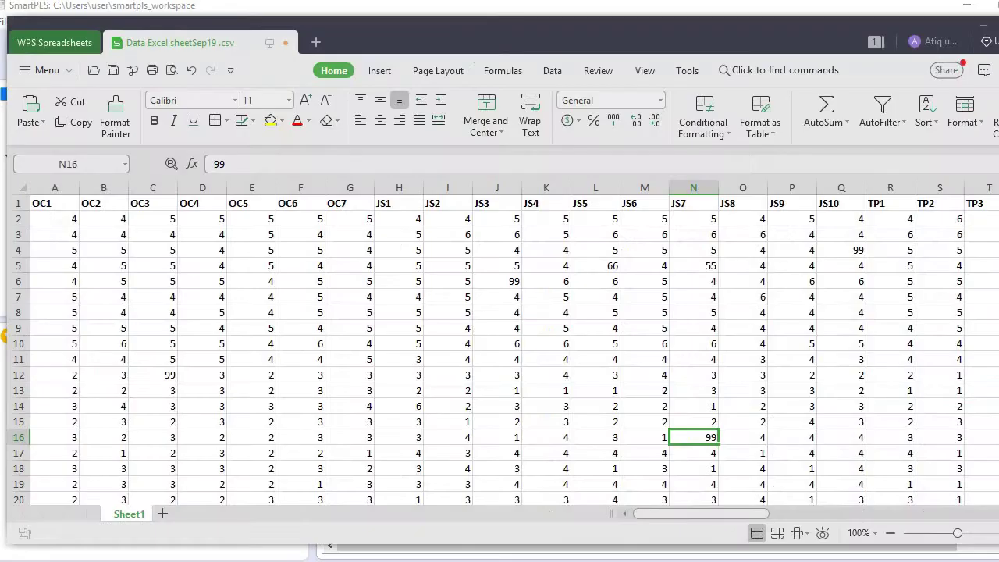
pyautogui.click(601, 232)
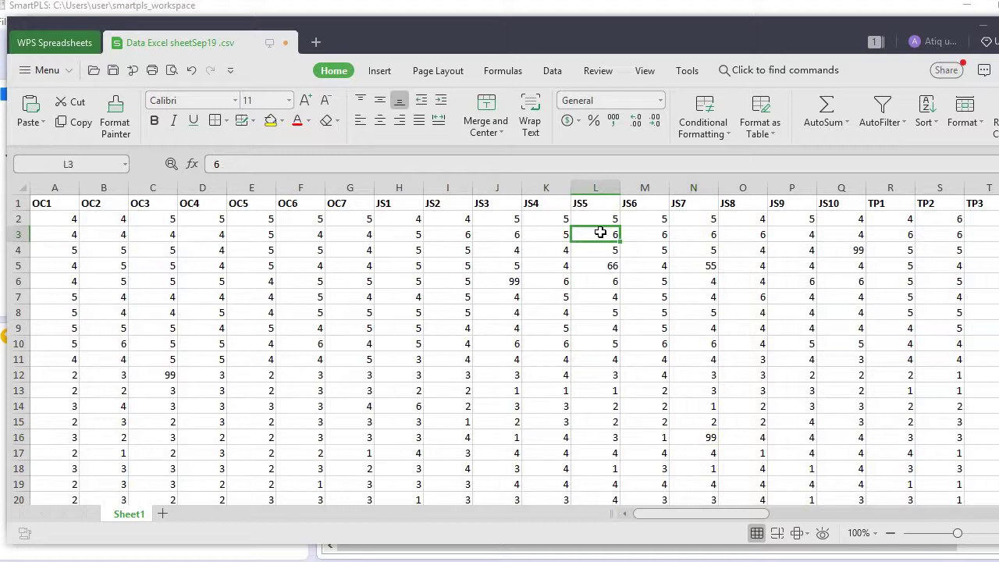
pyautogui.click(602, 266)
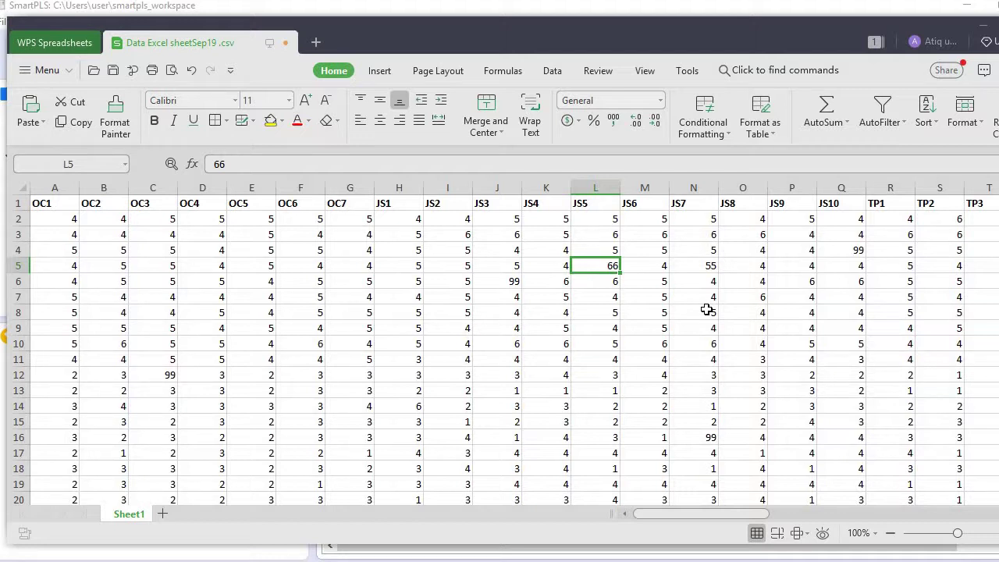
pyautogui.write('6')
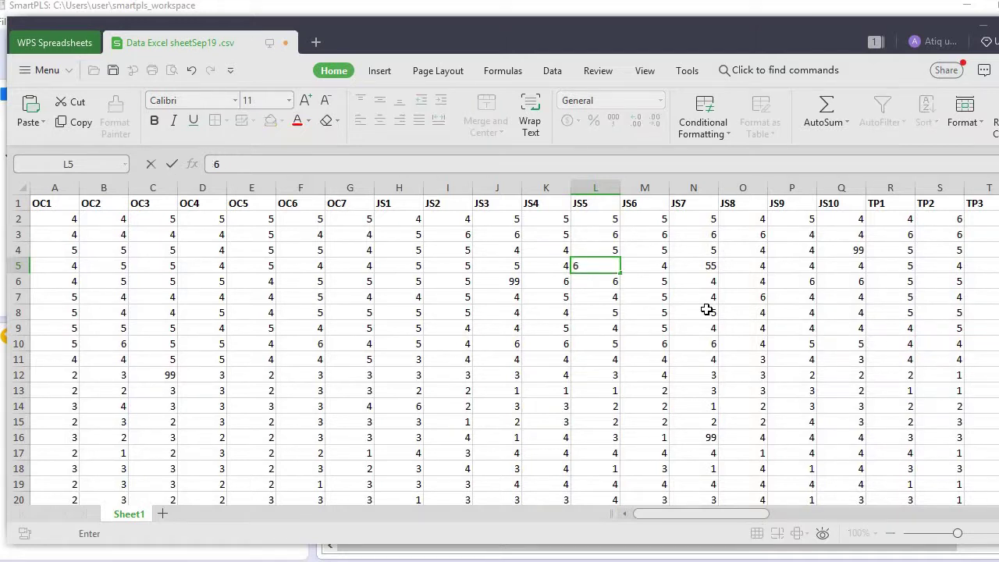
pyautogui.press('Tab')
pyautogui.press('Tab')
pyautogui.press('Right')
pyautogui.press('Left')
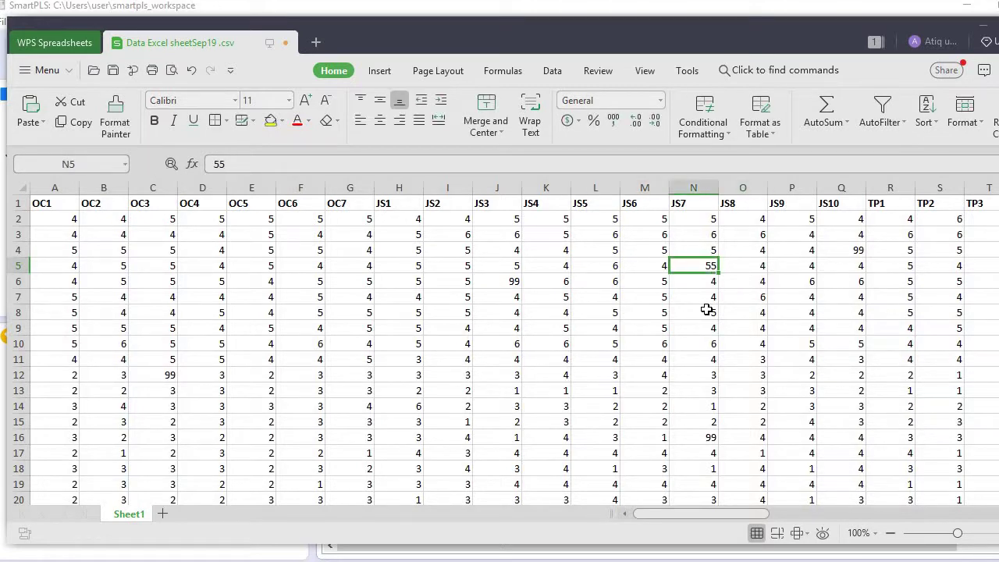
pyautogui.write('5')
pyautogui.press('Return')
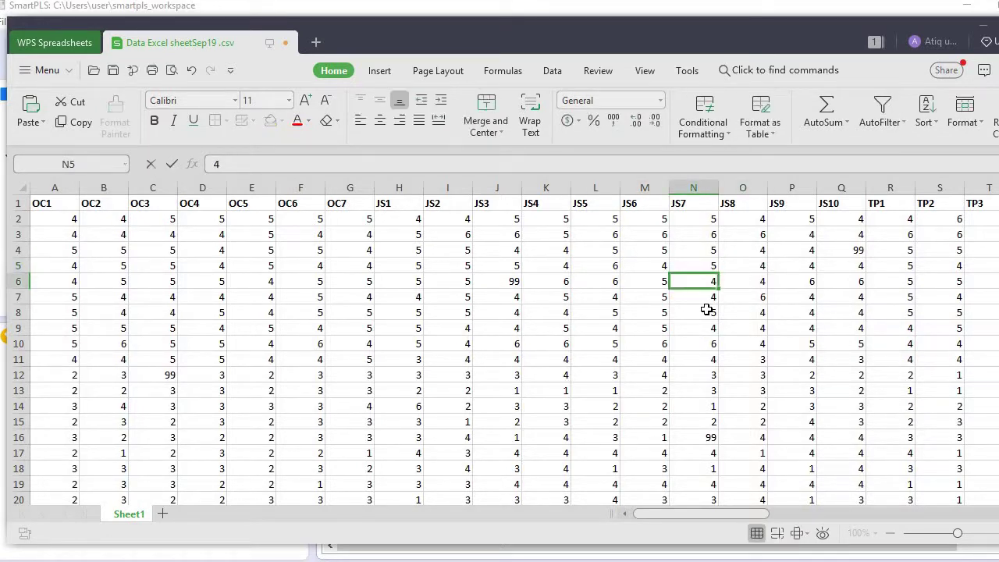
# Save the cleaned sheet over Data Excel sheetSep19 .csv, replacing it and keeping CSV format.
pyautogui.hotkey('ctrl', 's')
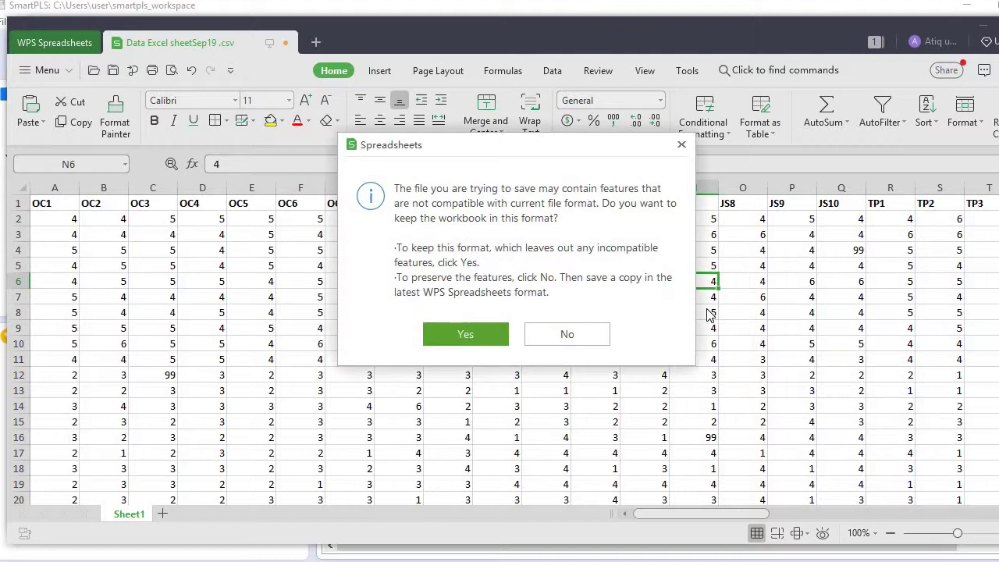
pyautogui.click(453, 333)
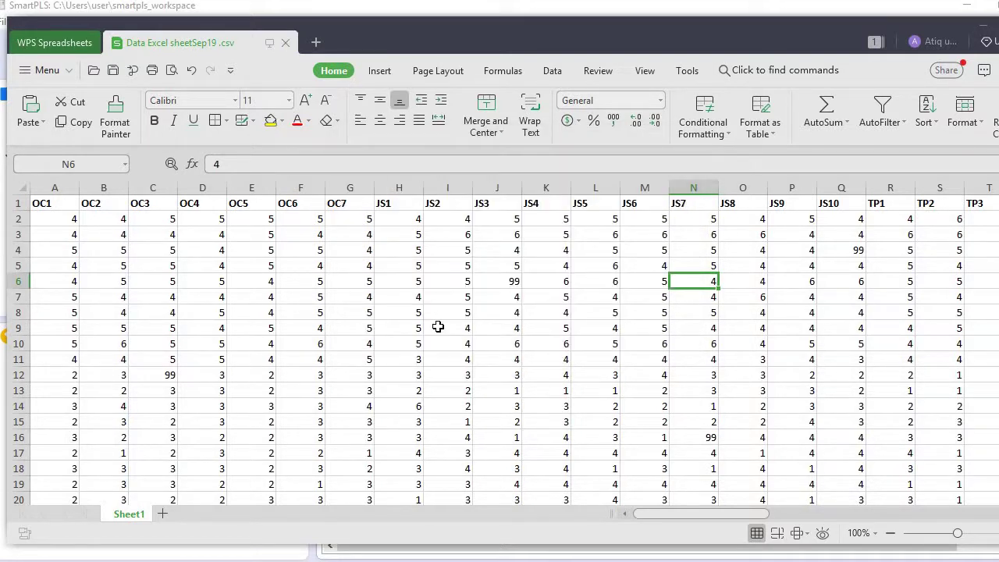
pyautogui.click(401, 295)
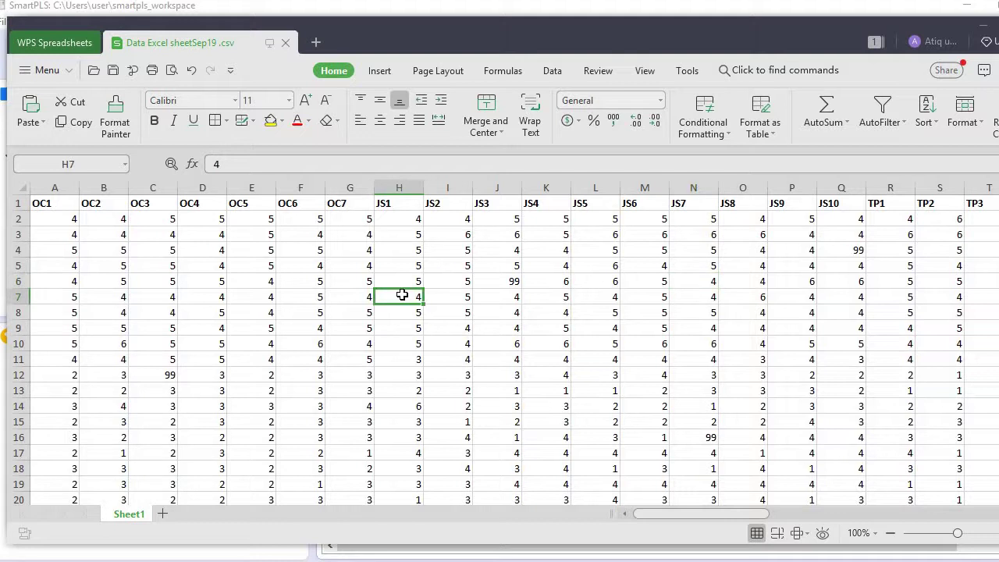
pyautogui.click(39, 70)
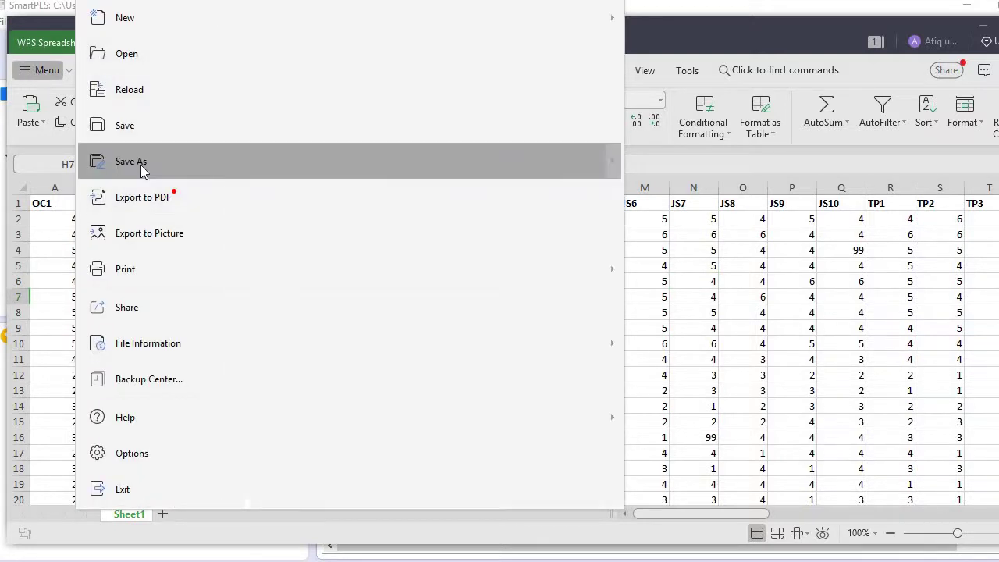
pyautogui.click(131, 161)
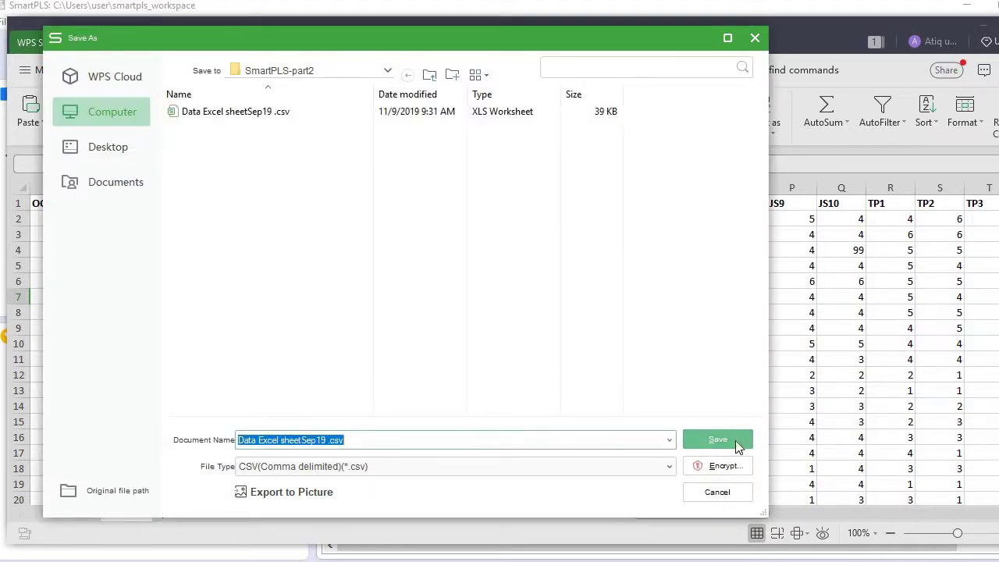
pyautogui.click(736, 440)
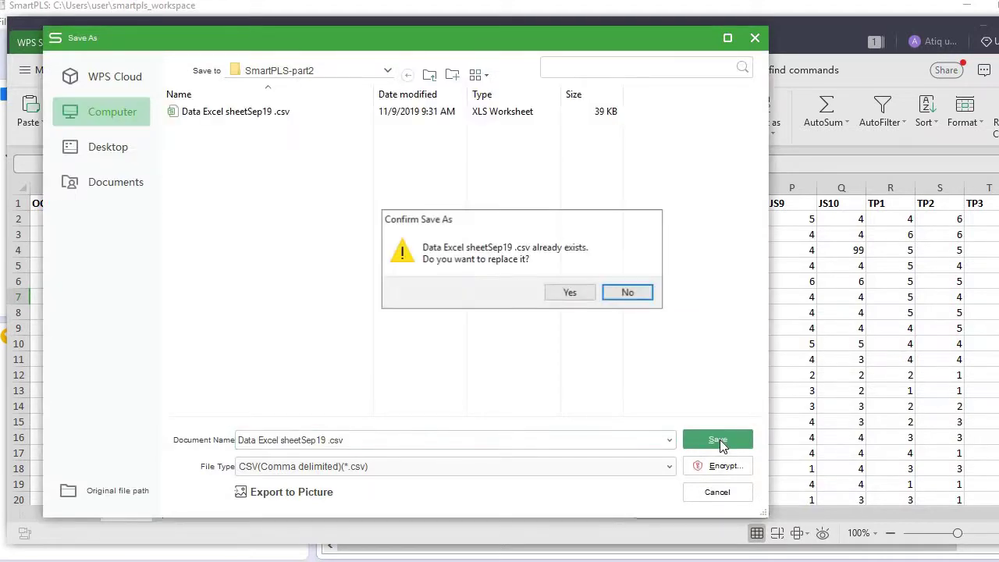
pyautogui.click(573, 295)
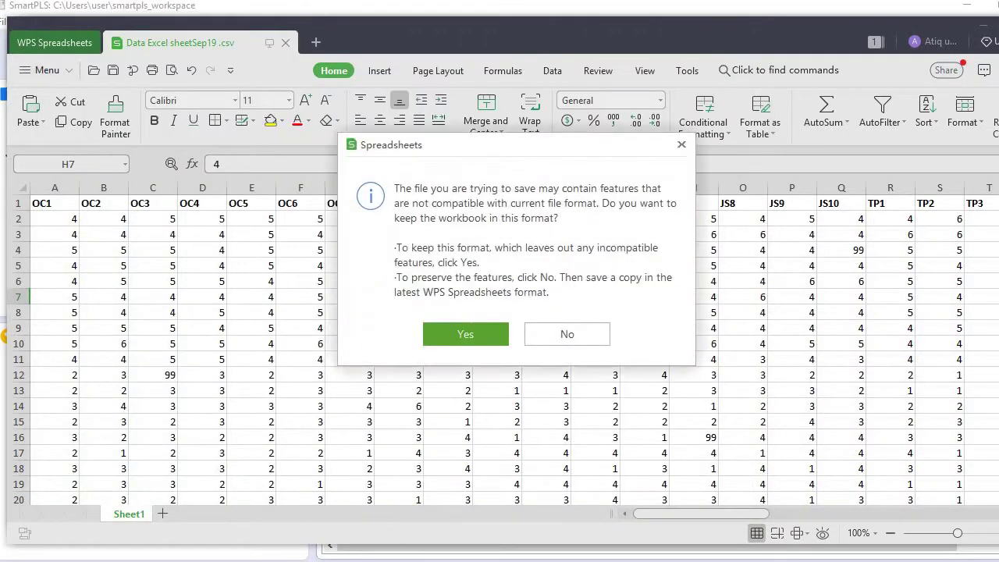
pyautogui.click(466, 338)
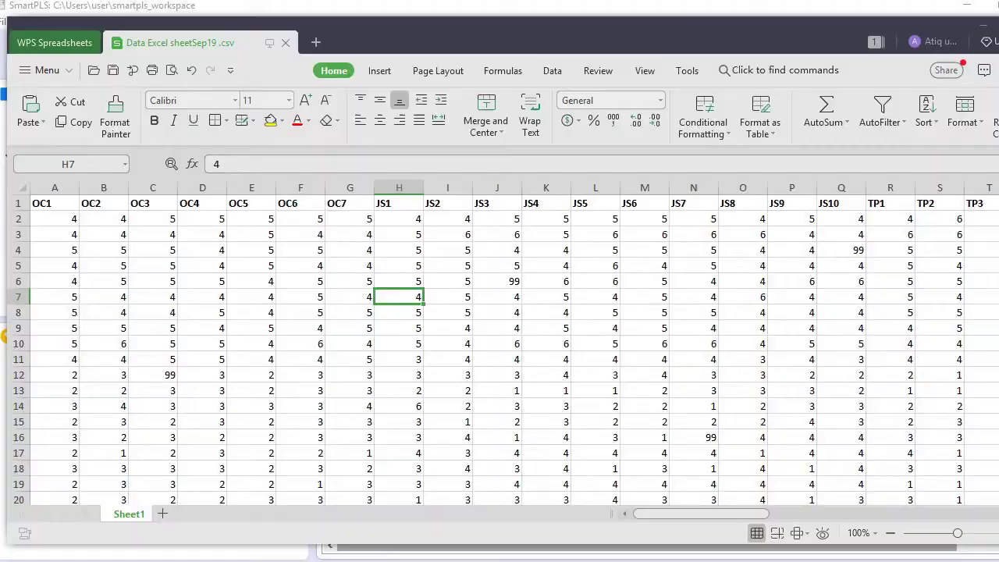
pyautogui.hotkey('alt', 'Tab')
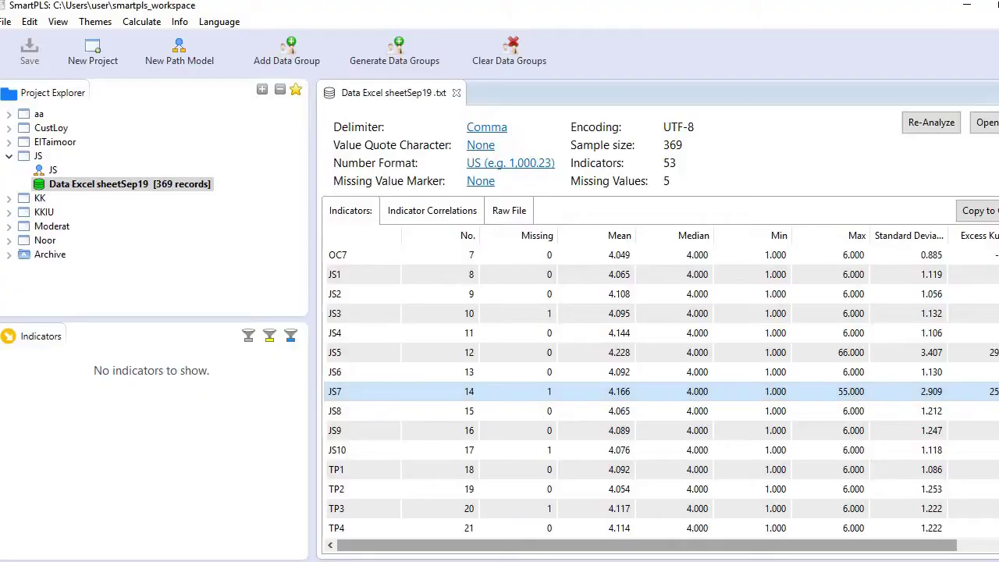
# Delete the old data file from the JS project.
pyautogui.rightClick(55, 188)
pyautogui.click(91, 271)
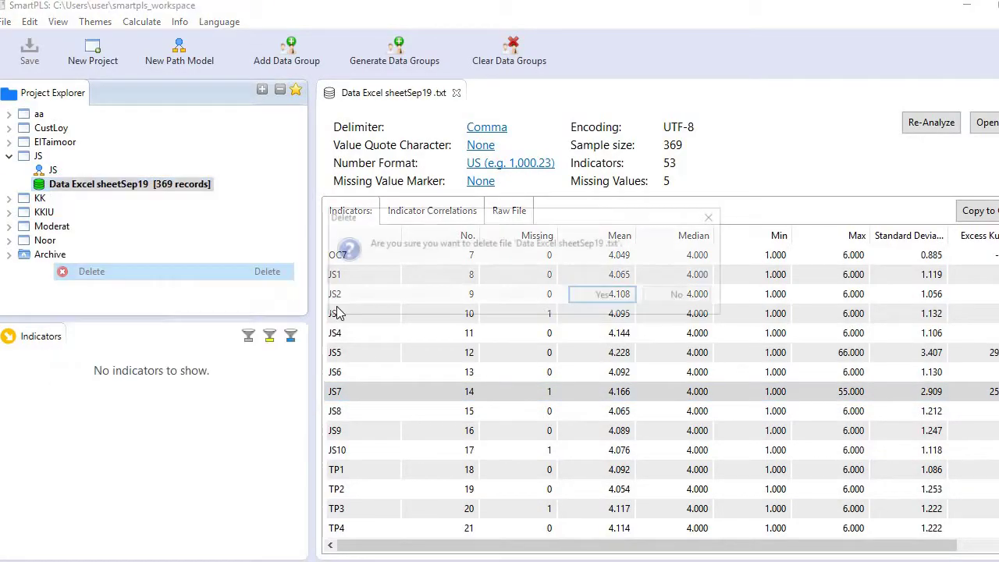
pyautogui.click(613, 296)
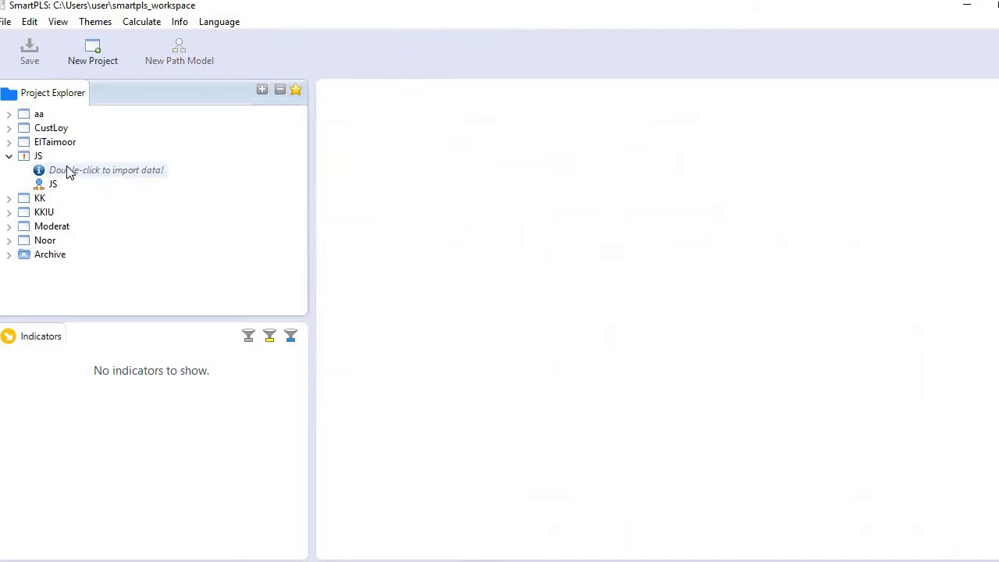
# Import the re-saved Data Excel sheetSep19 .csv into the JS project.
pyautogui.doubleClick(69, 170)
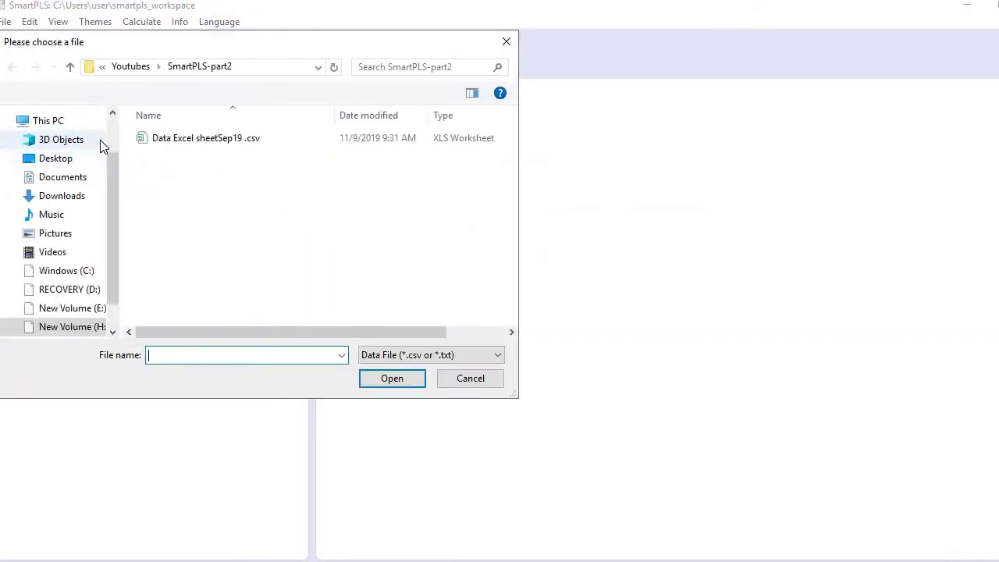
pyautogui.click(161, 141)
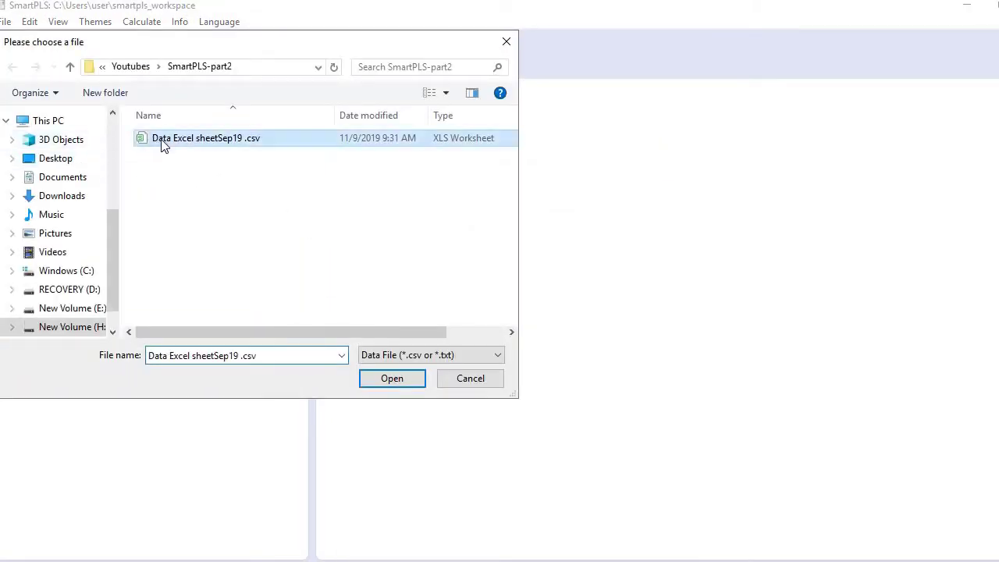
pyautogui.click(393, 378)
pyautogui.click(605, 353)
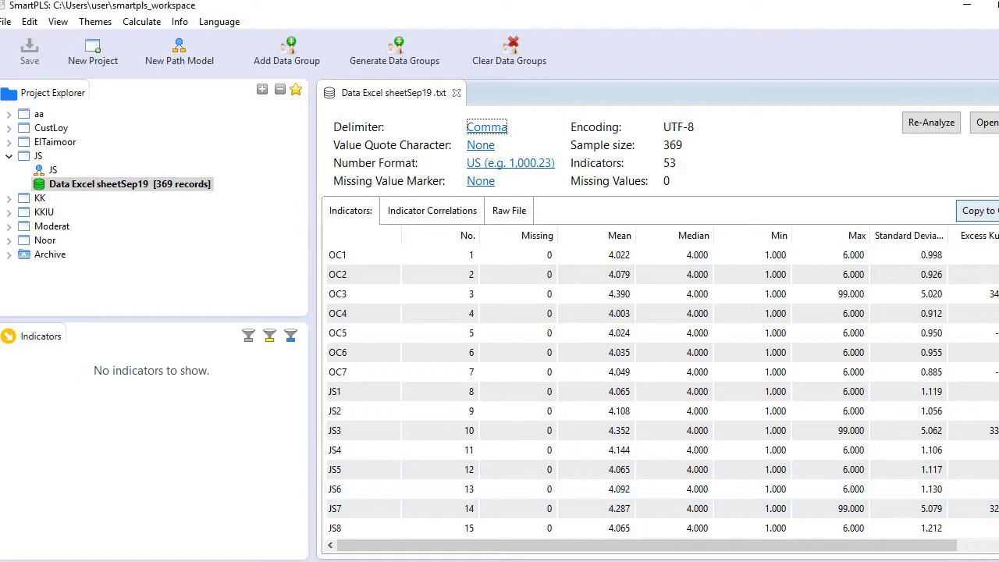
# Scroll the Indicators table to check Missing (0) and Max 99 for OC3, JS3, JS7, JS10, TP3.
pyautogui.scroll(-3, 663, 391)
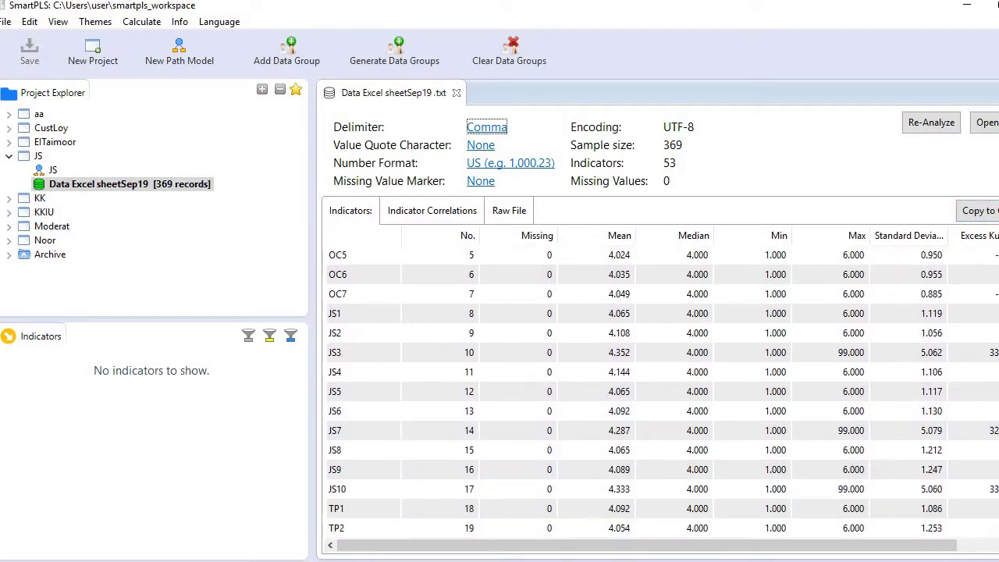
pyautogui.scroll(-3, 663, 391)
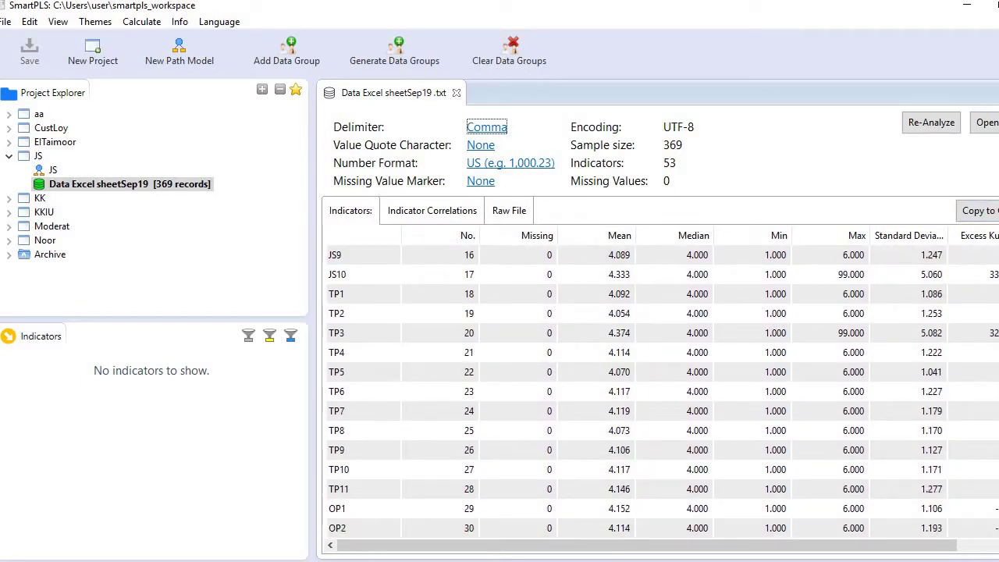
pyautogui.scroll(5, 662, 391)
pyautogui.scroll(1, 663, 391)
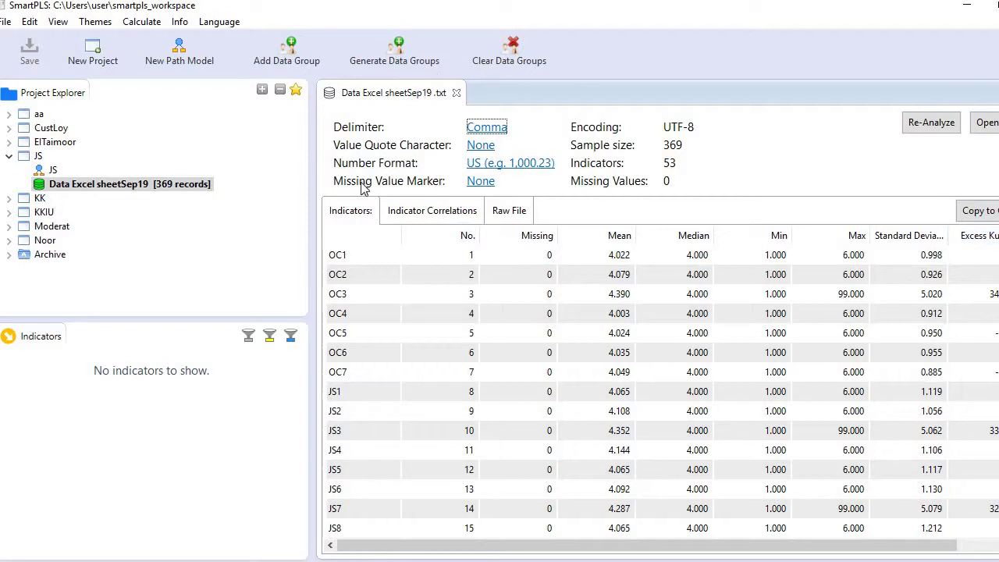
# Set the missing value marker to 99, giving 5 missing values and maxima of 6.
pyautogui.click(480, 181)
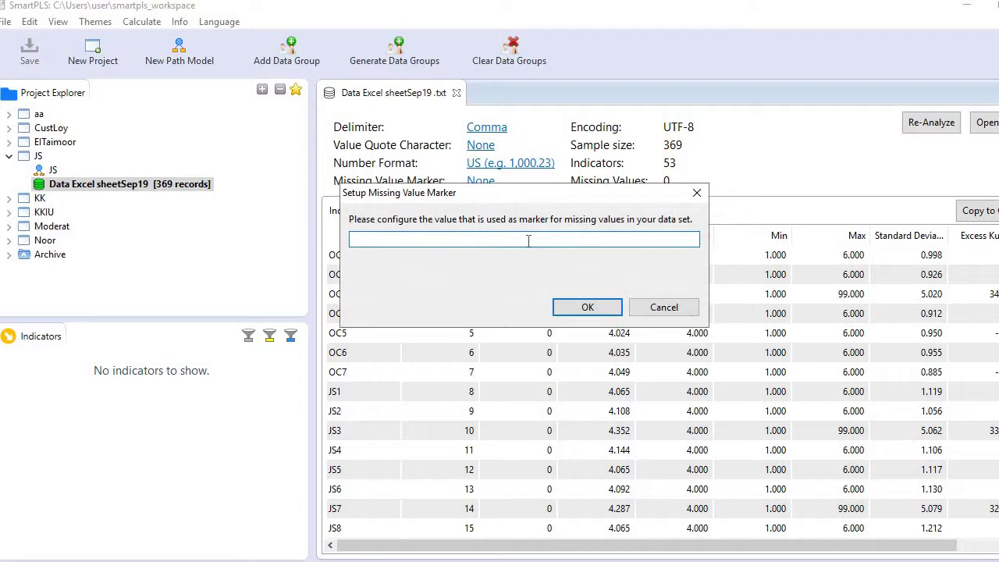
pyautogui.write('99')
pyautogui.click(588, 309)
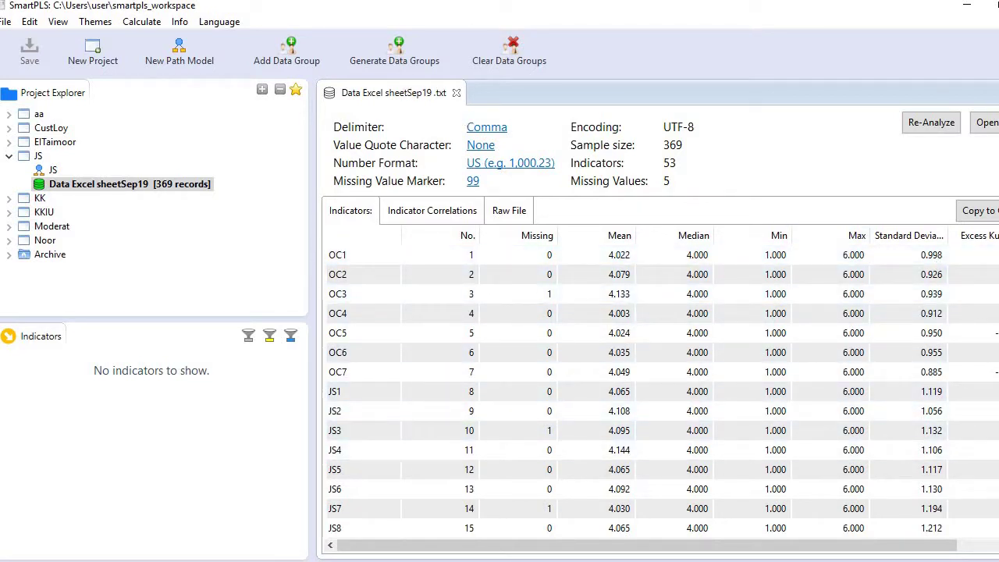
pyautogui.scroll(-2, 660, 390)
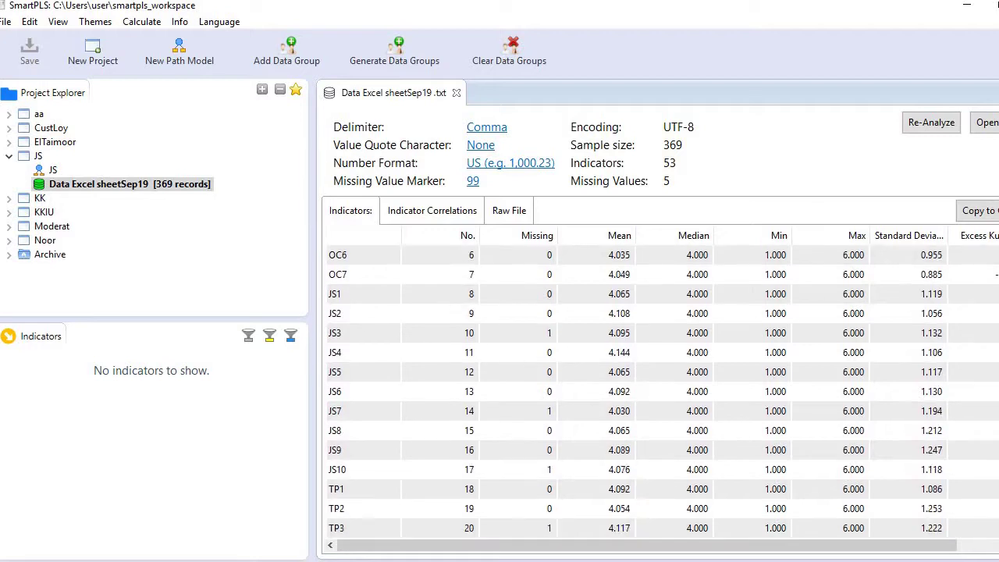
pyautogui.scroll(-4, 660, 390)
pyautogui.scroll(-5, 659, 390)
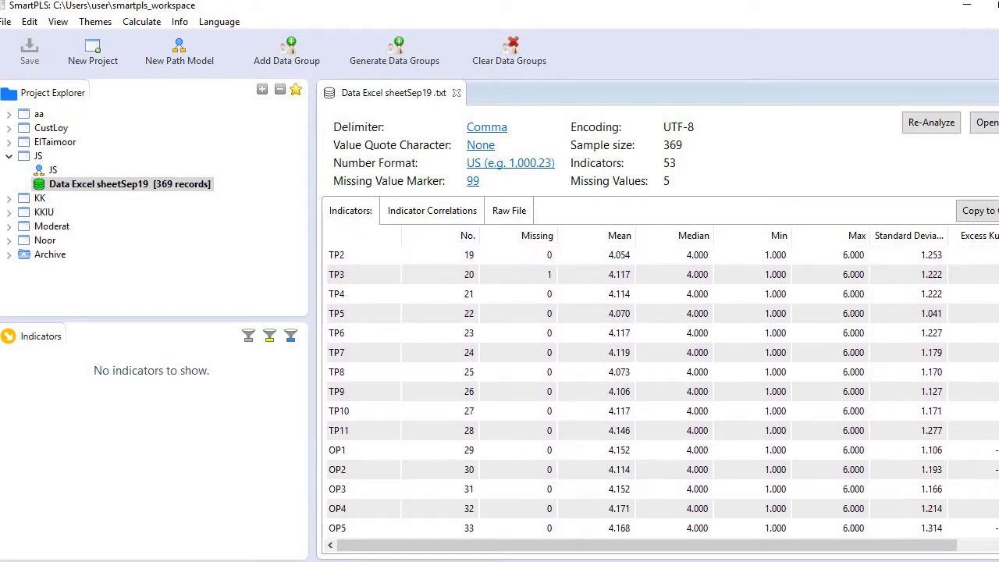
pyautogui.scroll(-2, 660, 390)
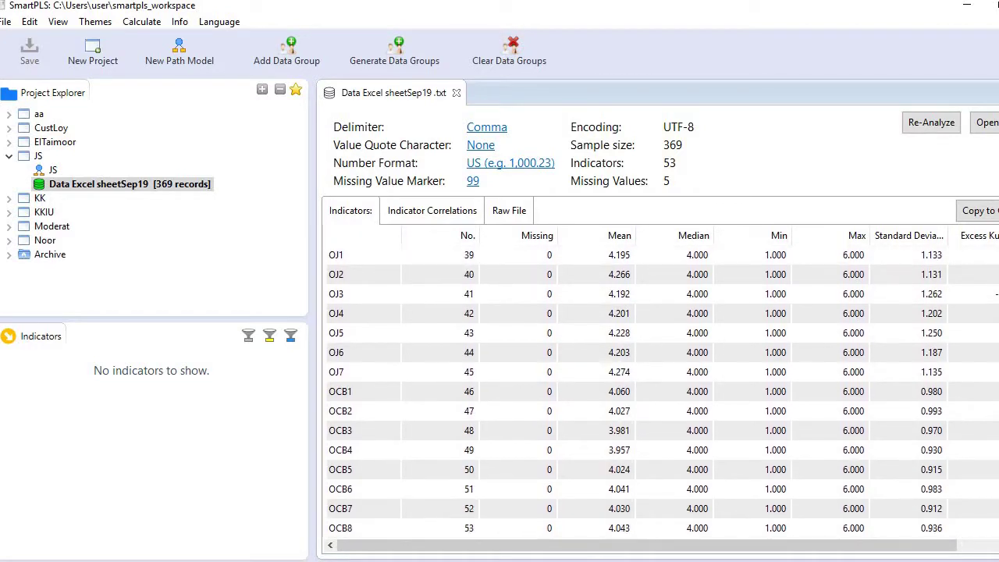
pyautogui.scroll(13, 660, 391)
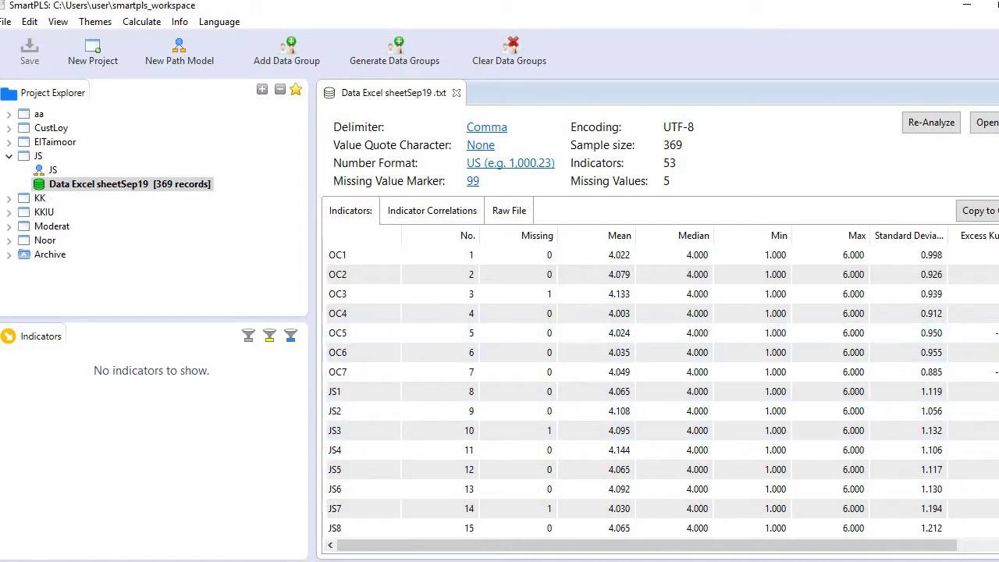
pyautogui.moveTo(934, 549); pyautogui.dragTo(997, 549)
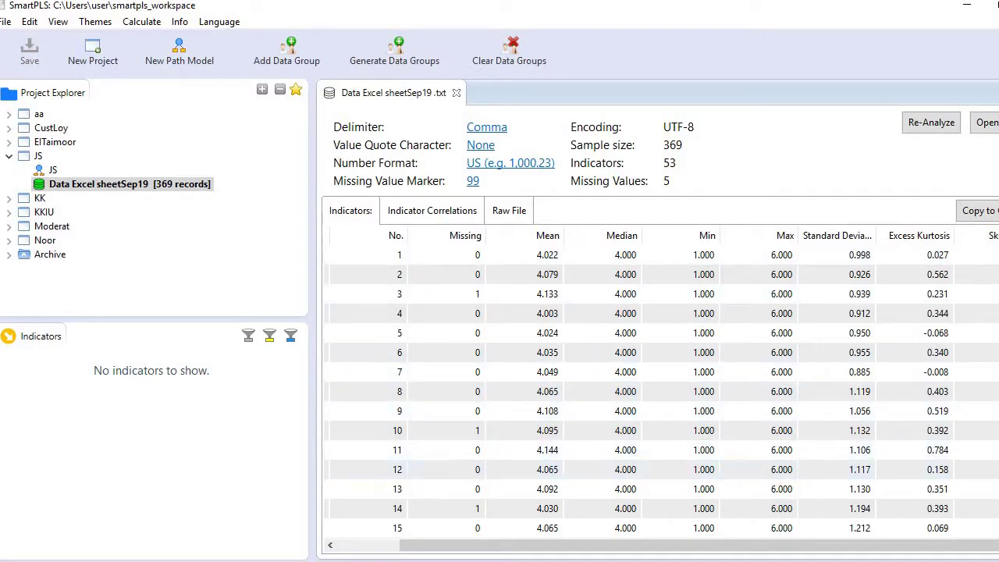
pyautogui.scroll(-10, 660, 390)
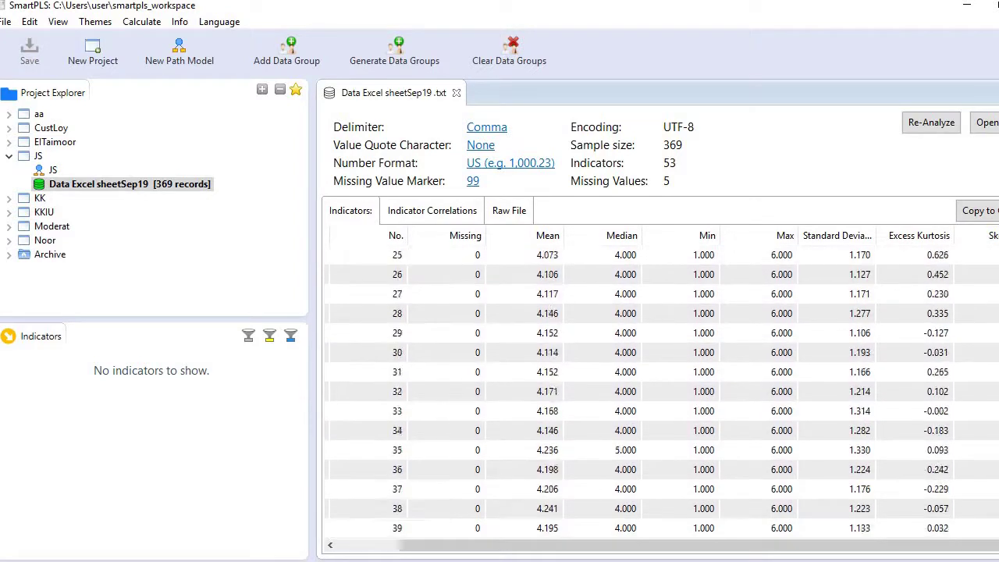
pyautogui.scroll(-2, 659, 390)
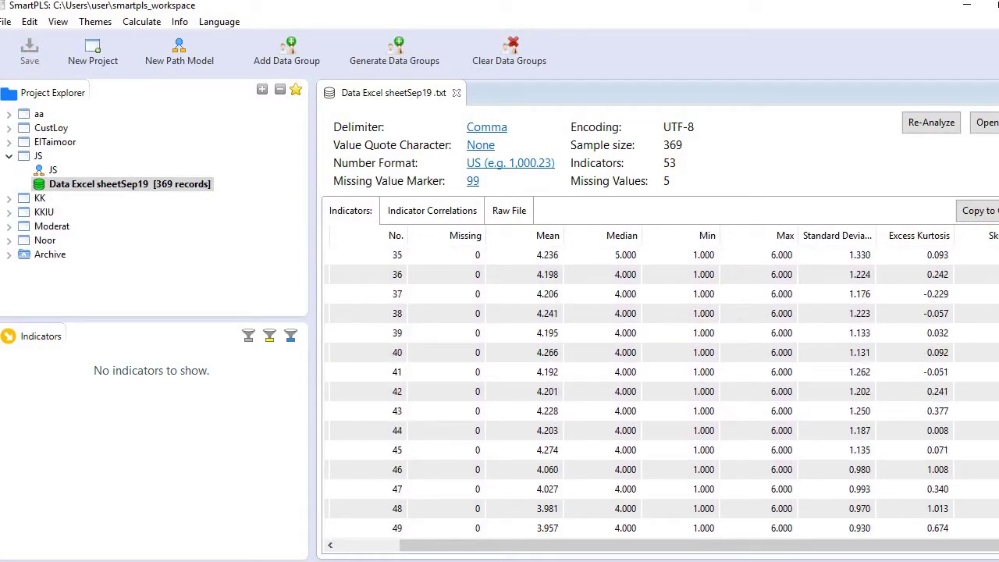